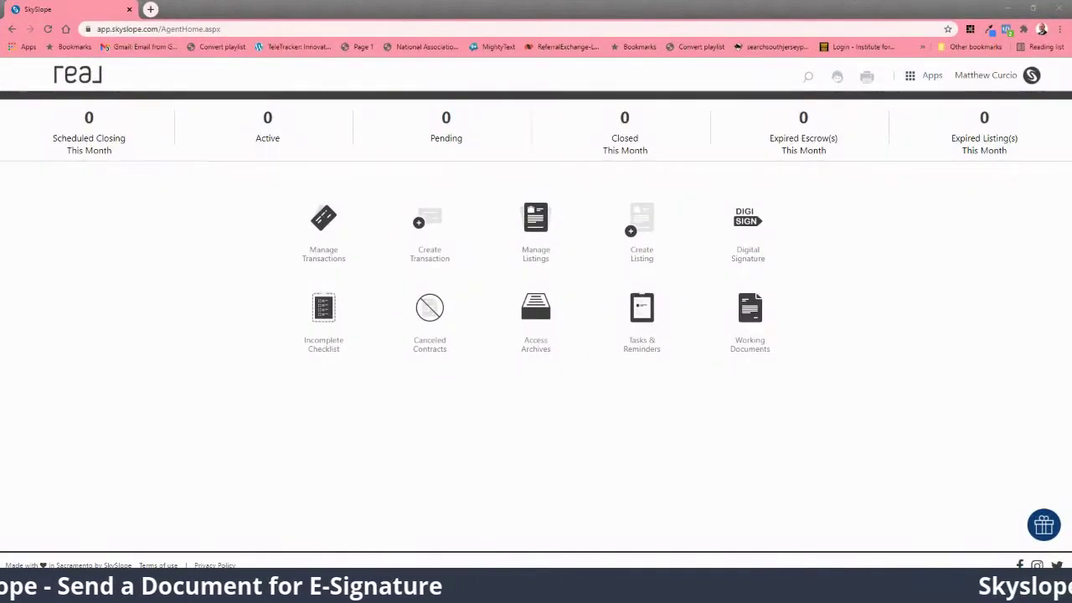
Step: Zoom the SkySlope agent home page to 110%
{"action": "key", "text": "ctrl+plus"}
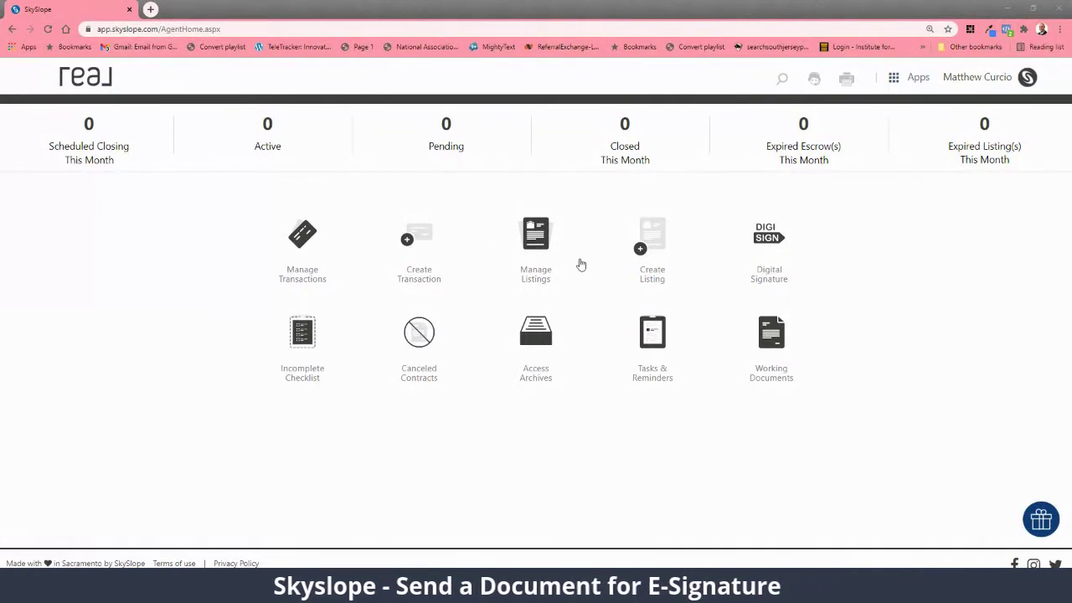
Step: Open DigiSign and start a new envelope with No Property attached
{"action": "left_click", "coordinate": [766, 244]}
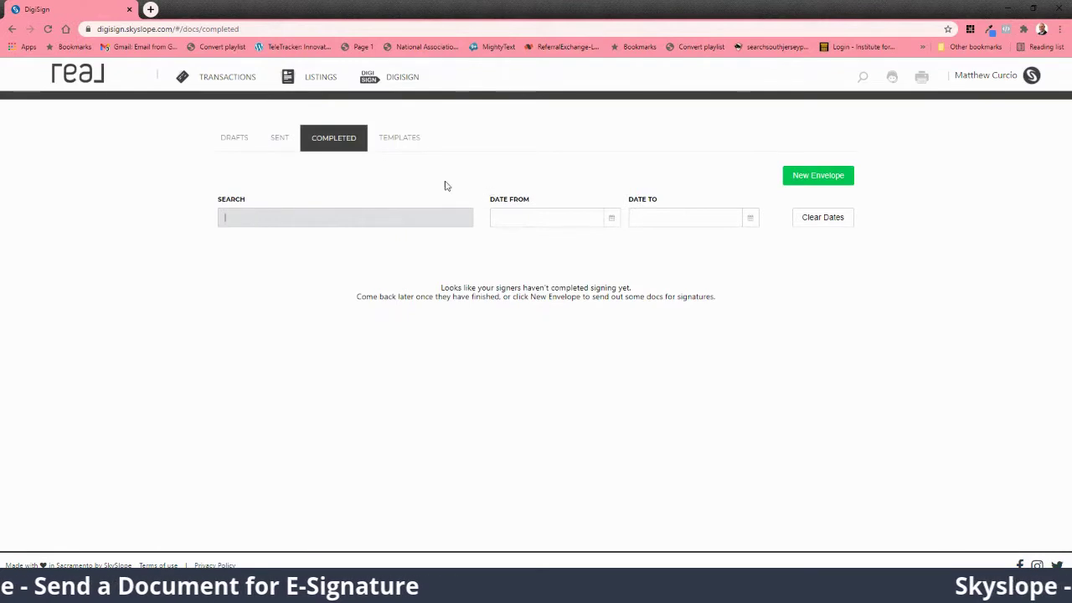
{"action": "left_click", "coordinate": [810, 181]}
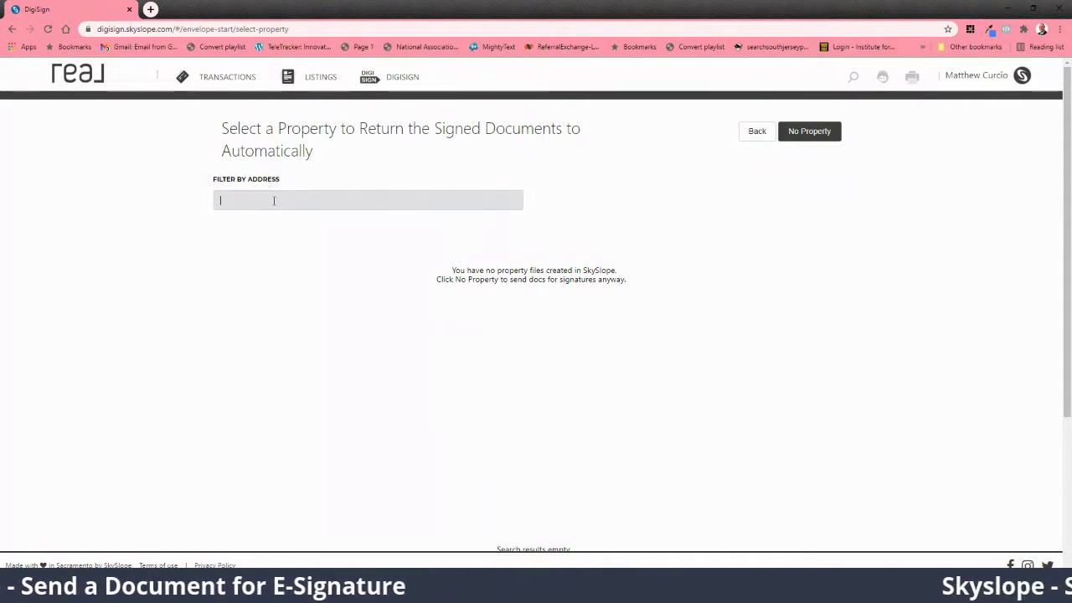
{"action": "left_click", "coordinate": [803, 137]}
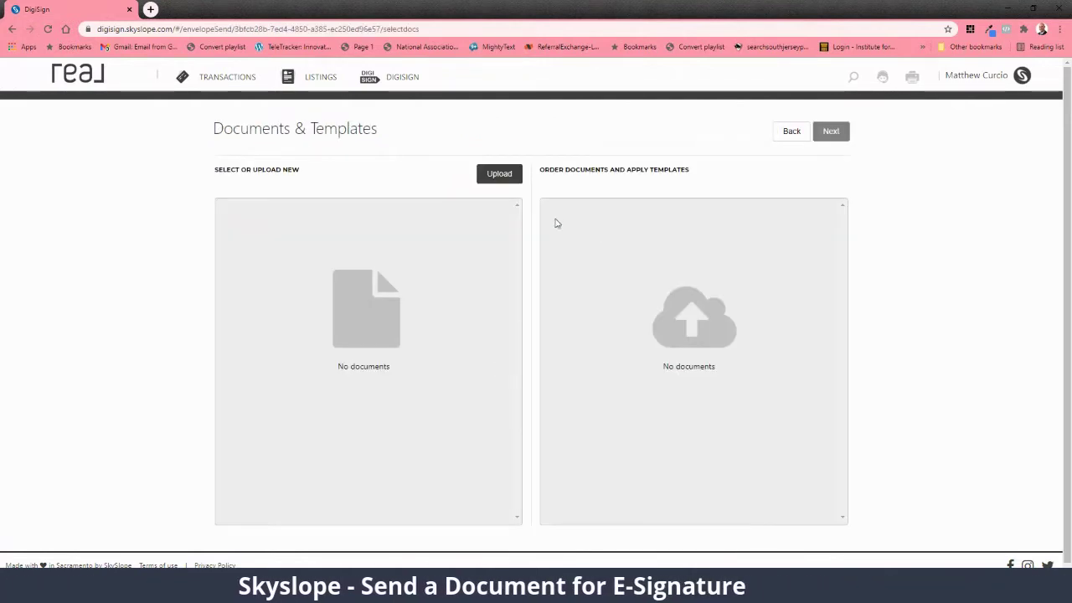
{"action": "left_click", "coordinate": [506, 177]}
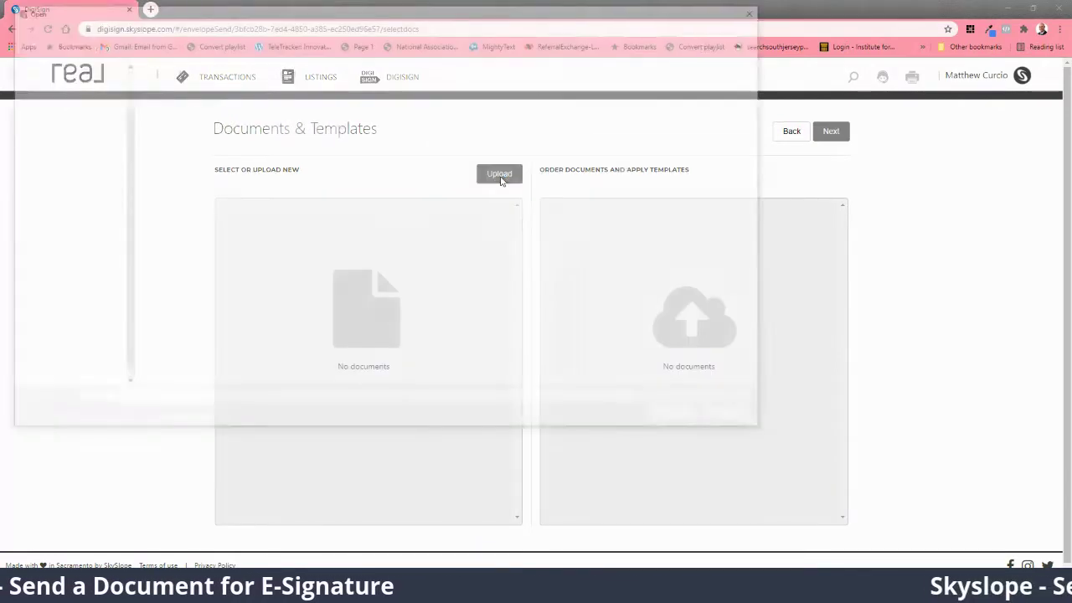
{"action": "left_click", "coordinate": [60, 144]}
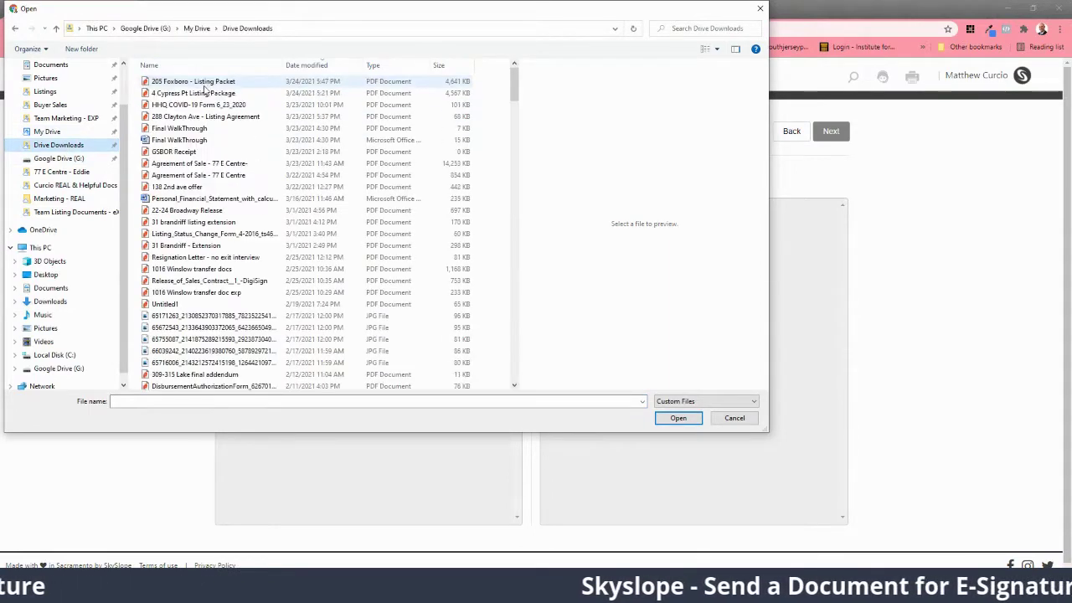
{"action": "left_click", "coordinate": [205, 93]}
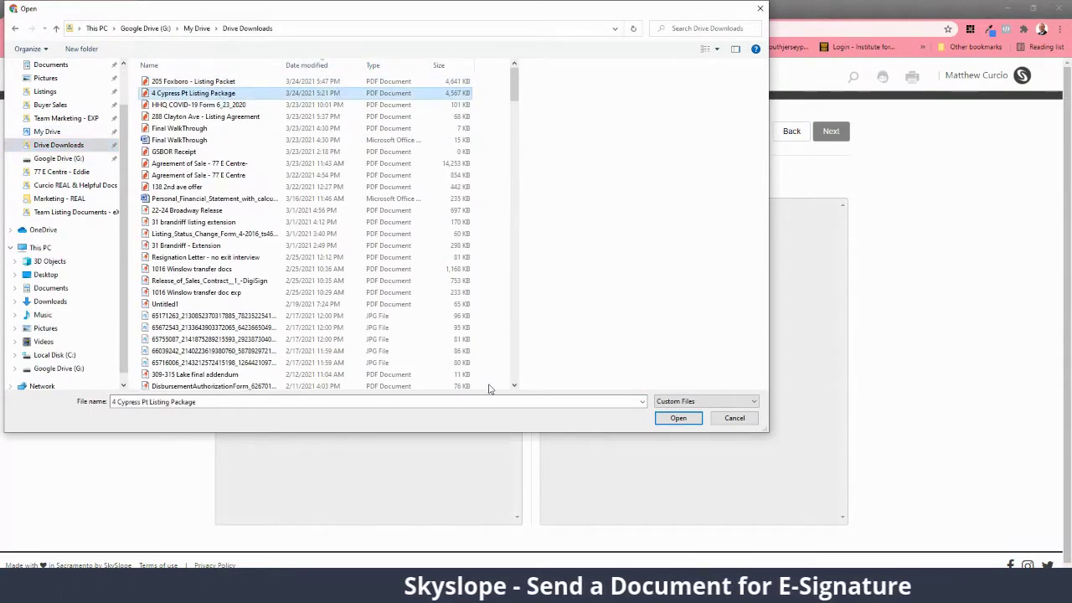
{"action": "left_click", "coordinate": [680, 418]}
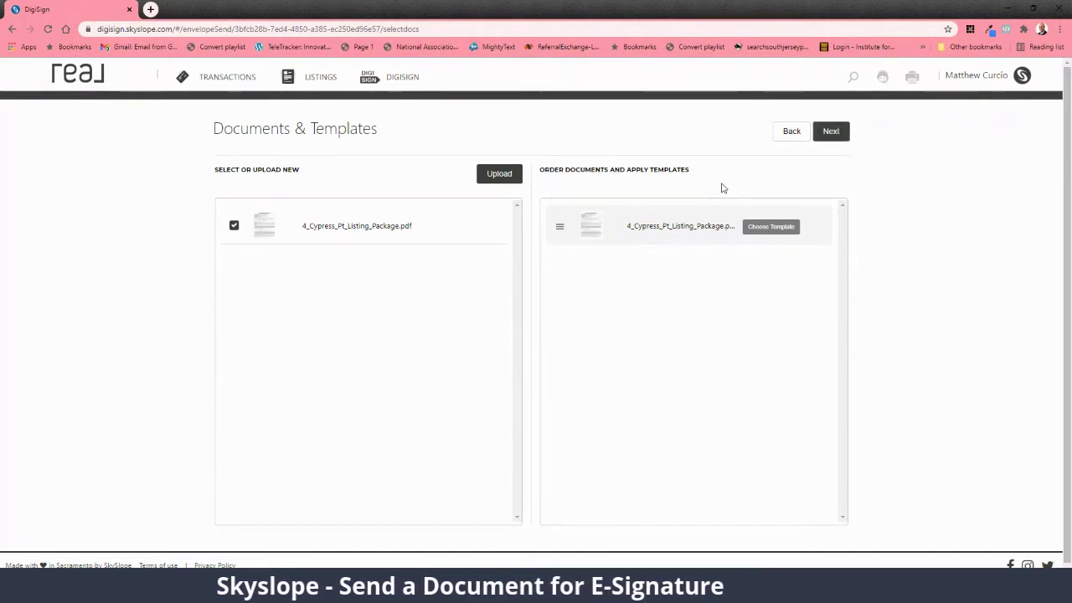
Step: Add the first seller's name and e-mail as a Seller / Landlord recipient who Needs to Sign
{"action": "left_click", "coordinate": [838, 134]}
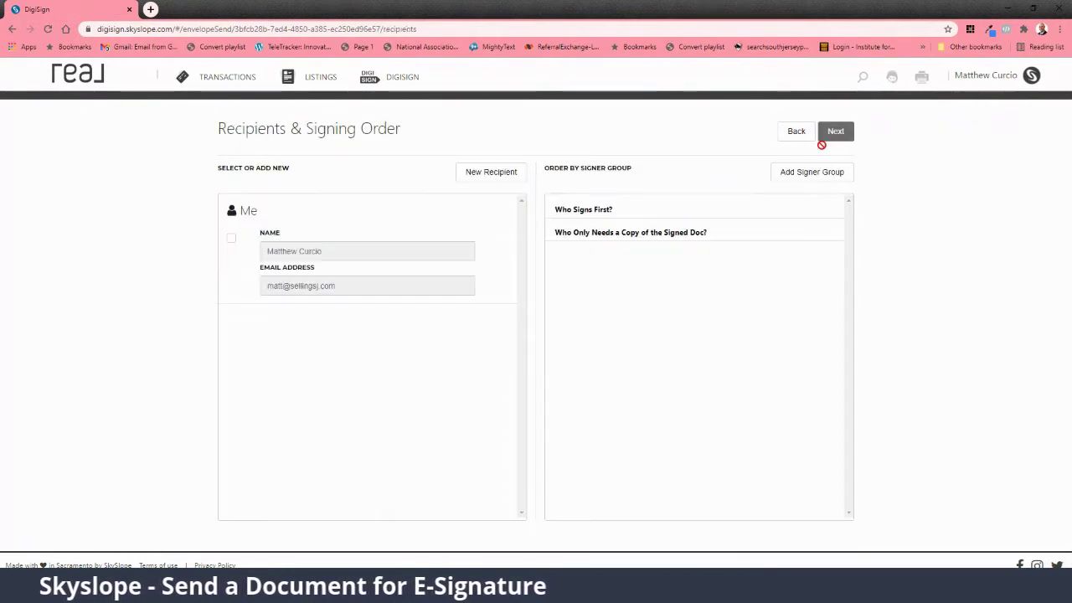
{"action": "left_click", "coordinate": [494, 176]}
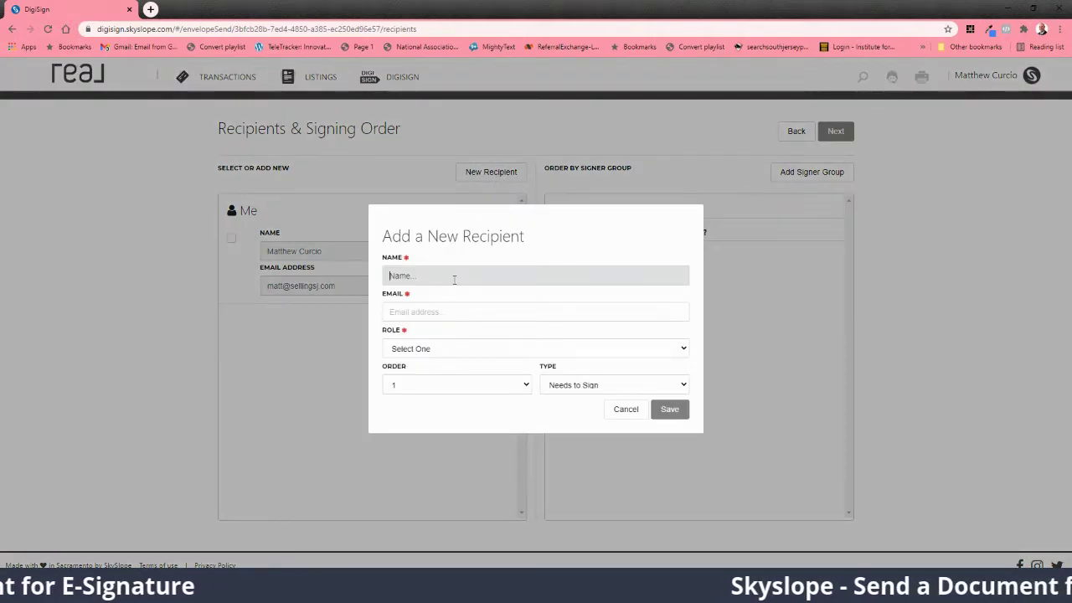
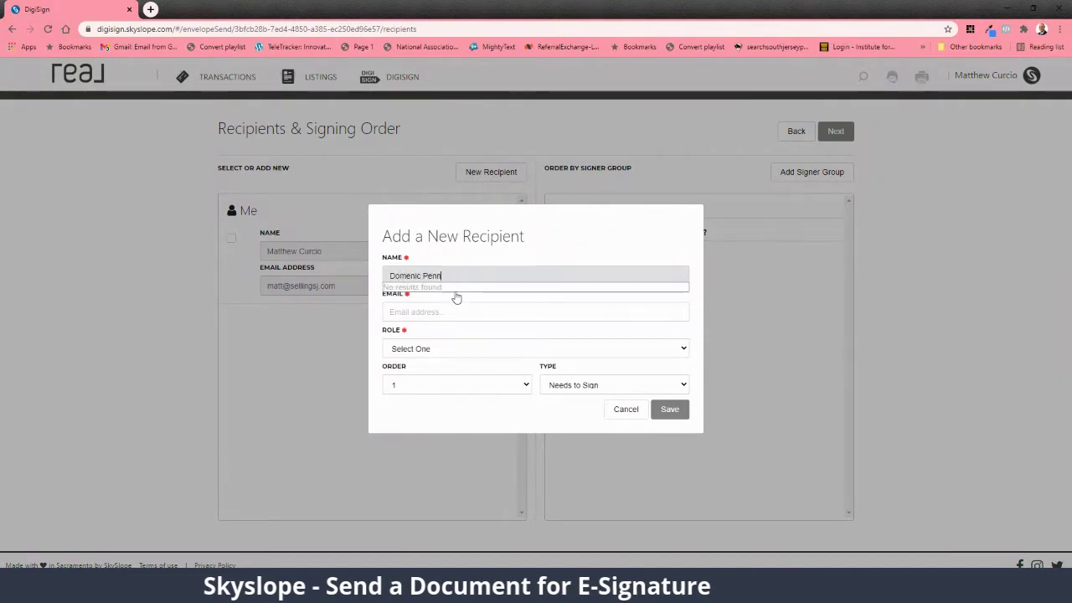
{"action": "left_click", "coordinate": [455, 311]}
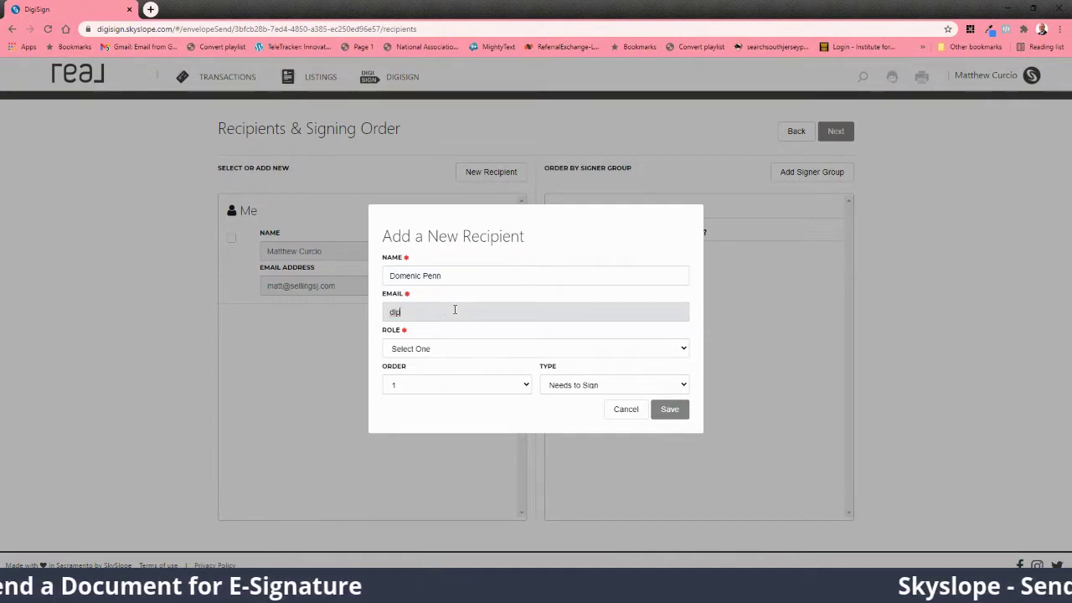
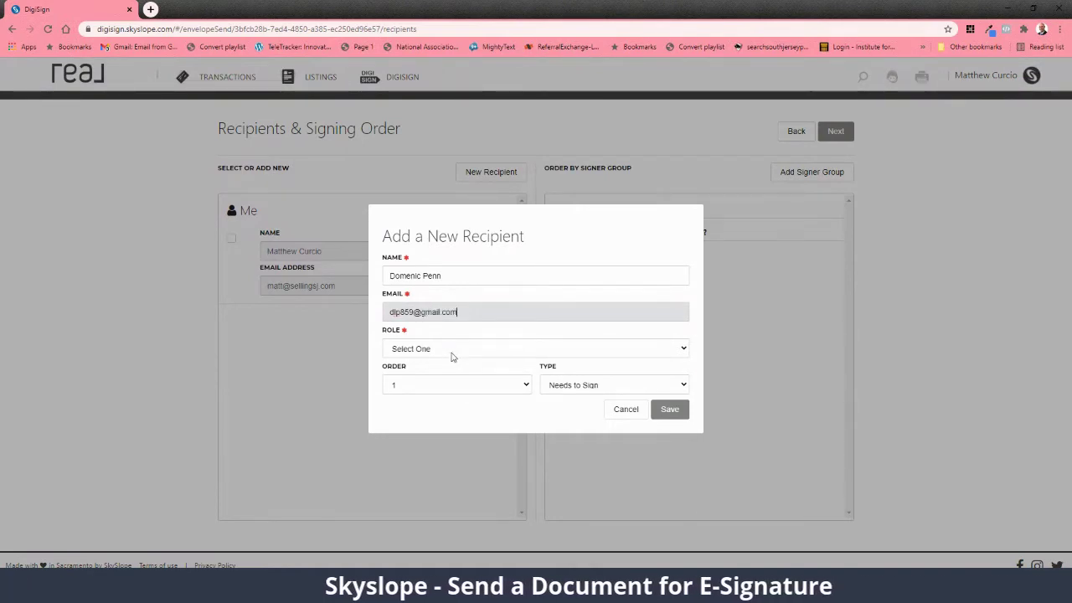
{"action": "left_click", "coordinate": [450, 356]}
{"action": "left_click", "coordinate": [448, 371]}
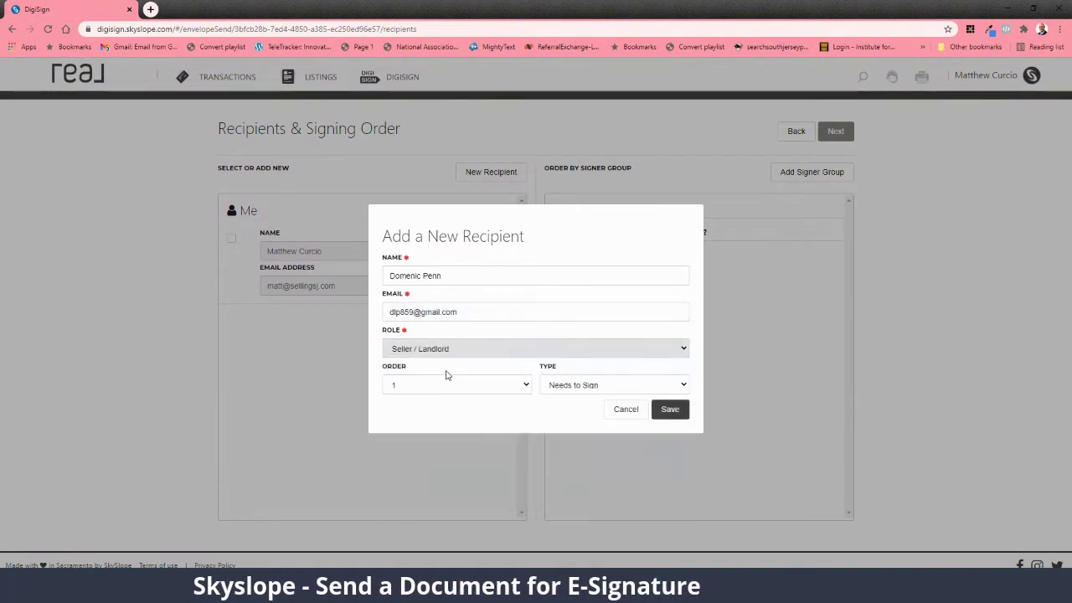
{"action": "left_click", "coordinate": [574, 387]}
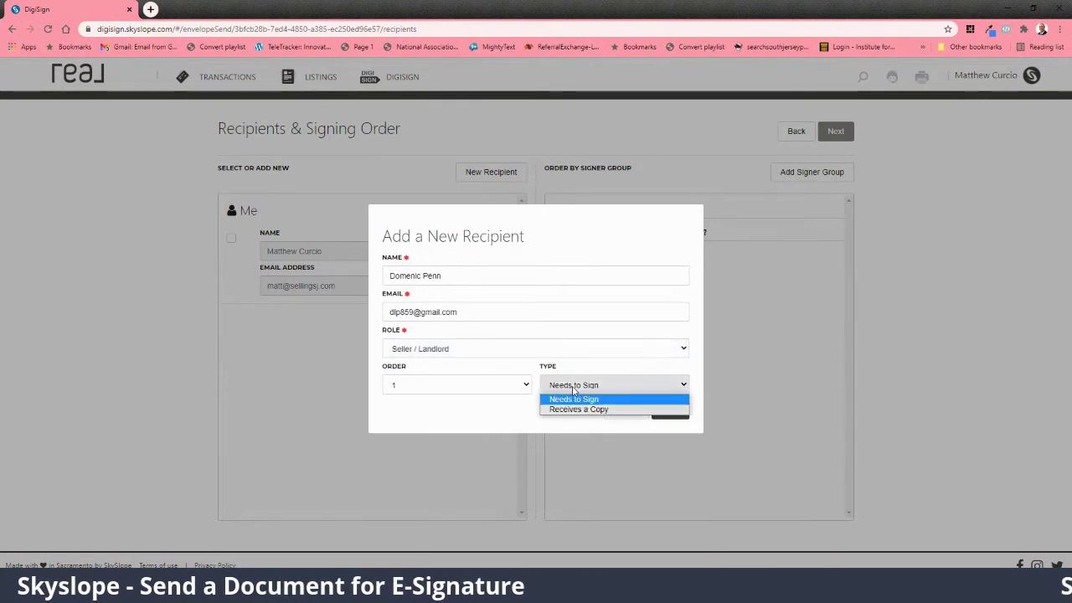
{"action": "left_click", "coordinate": [508, 413]}
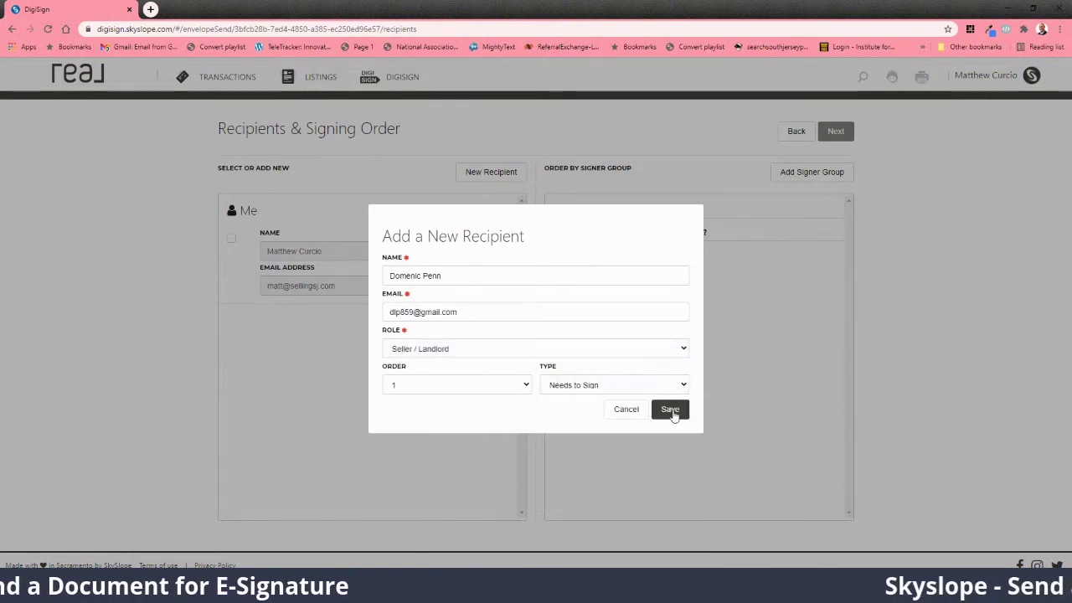
{"action": "left_click", "coordinate": [671, 410]}
{"action": "left_click", "coordinate": [470, 172]}
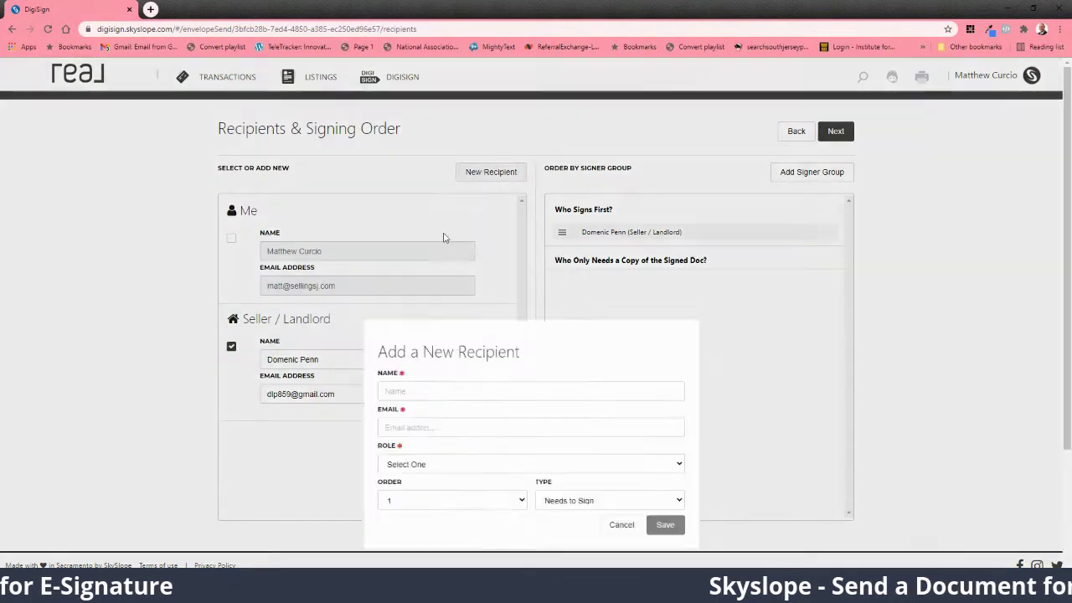
Step: Save the second seller's name and e-mail with role Seller / Landlord
{"action": "left_click", "coordinate": [431, 277]}
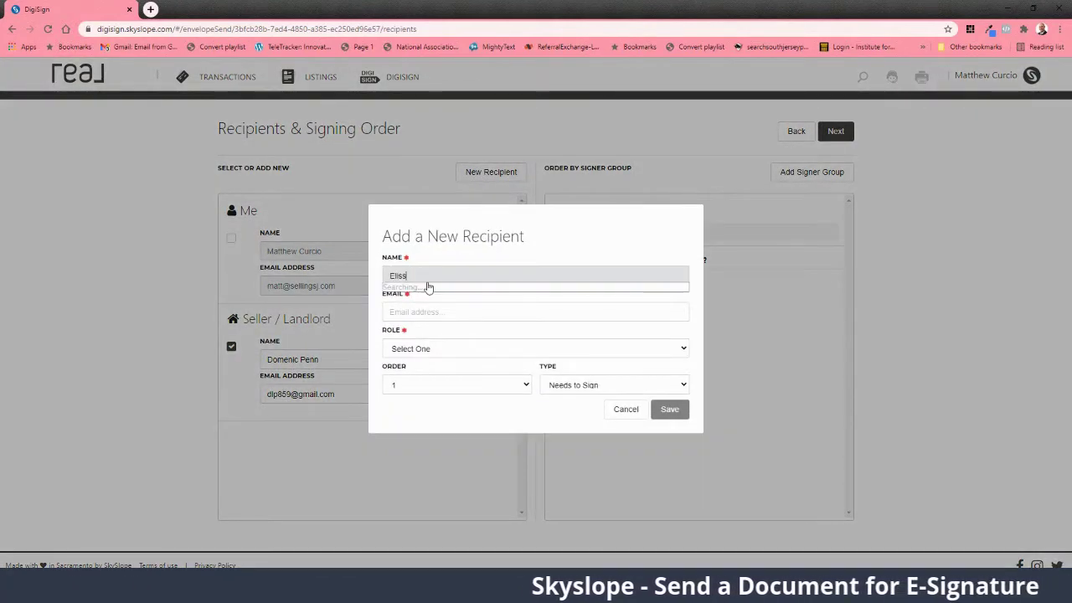
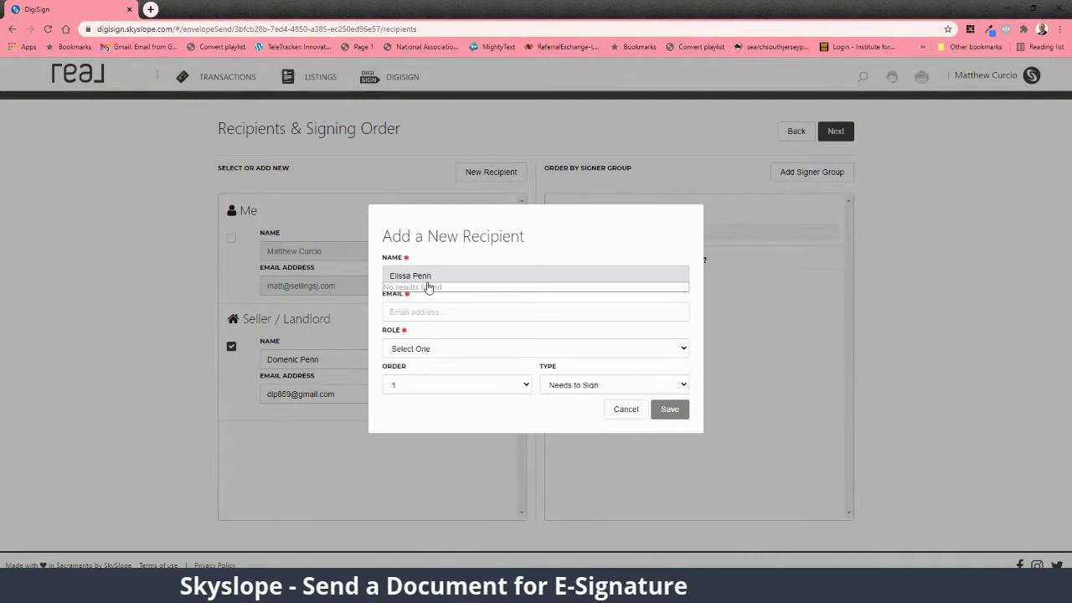
{"action": "key", "text": "Tab"}
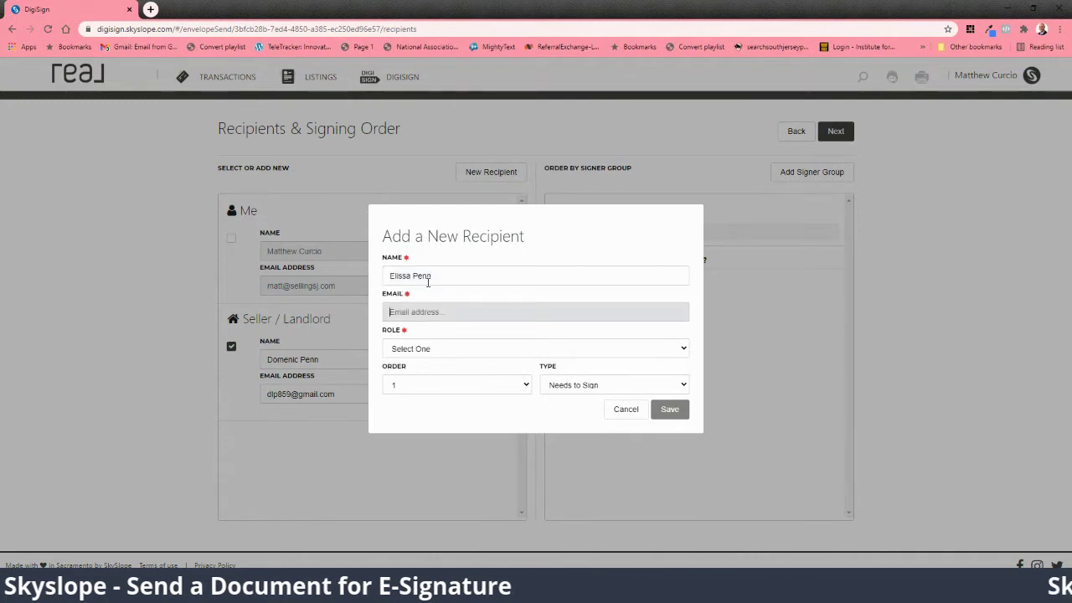
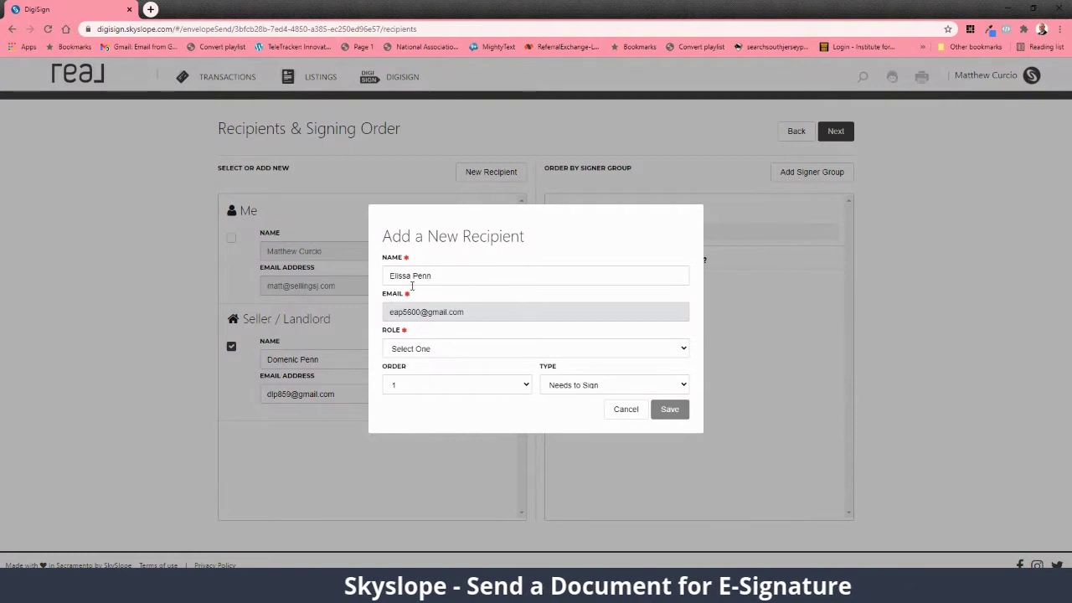
{"action": "left_click", "coordinate": [466, 350]}
{"action": "left_click", "coordinate": [469, 371]}
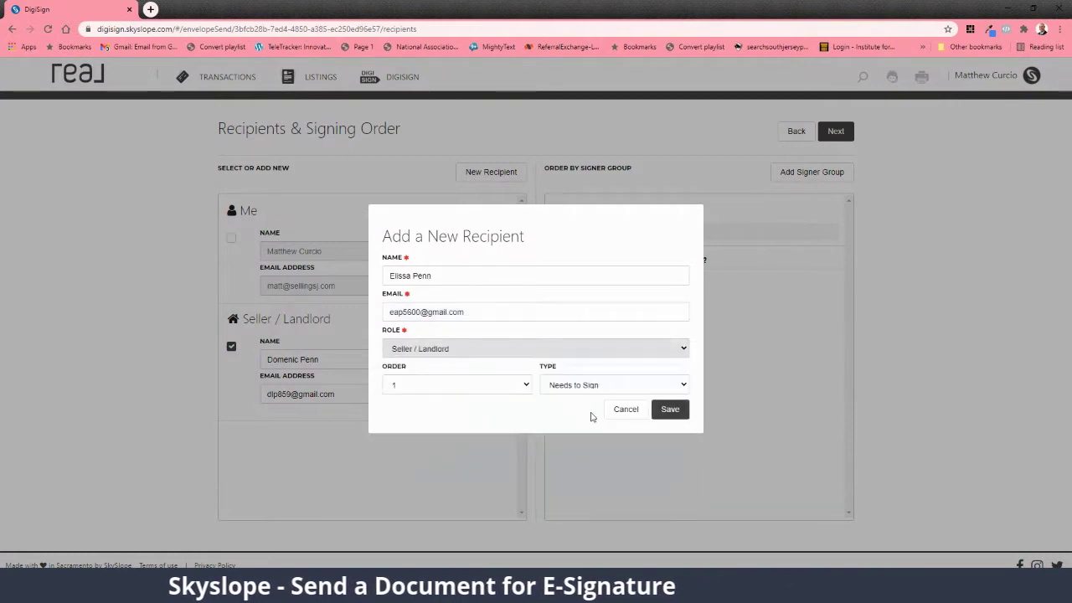
{"action": "left_click", "coordinate": [669, 409]}
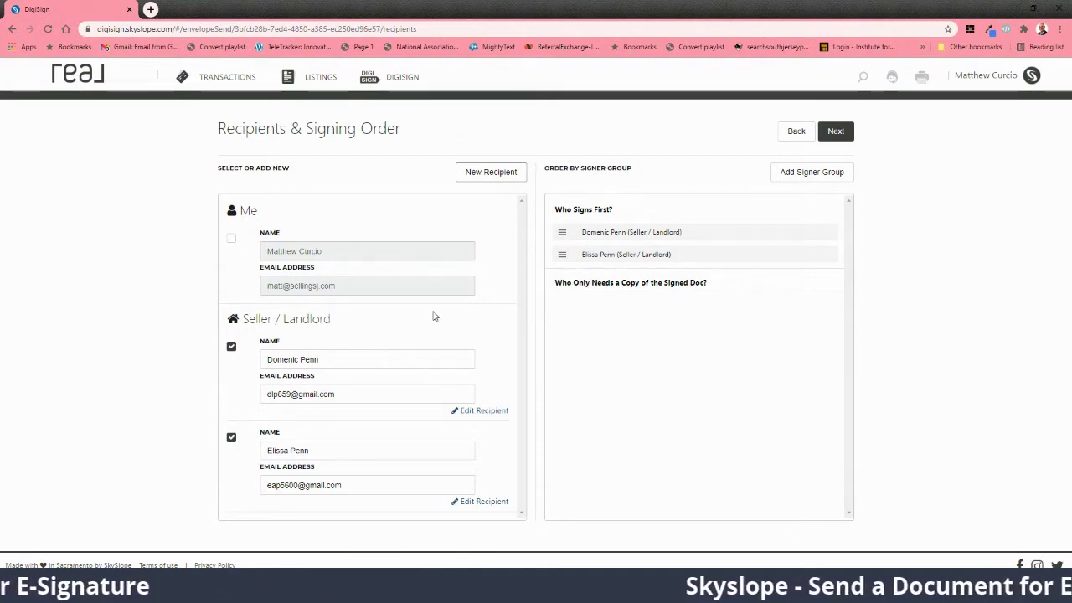
Step: Add yourself, the agent, as an additional signer on the recipients step
{"action": "left_click", "coordinate": [836, 132]}
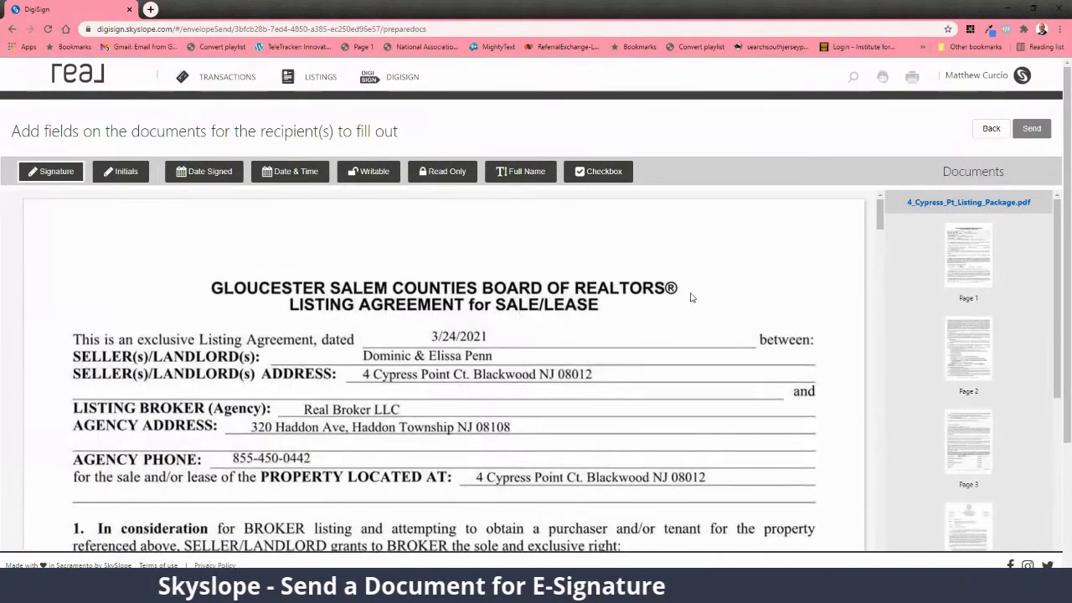
{"action": "scroll", "coordinate": [517, 380], "scroll_direction": "down", "scroll_amount": 2}
{"action": "scroll", "coordinate": [517, 381], "scroll_direction": "up", "scroll_amount": 3}
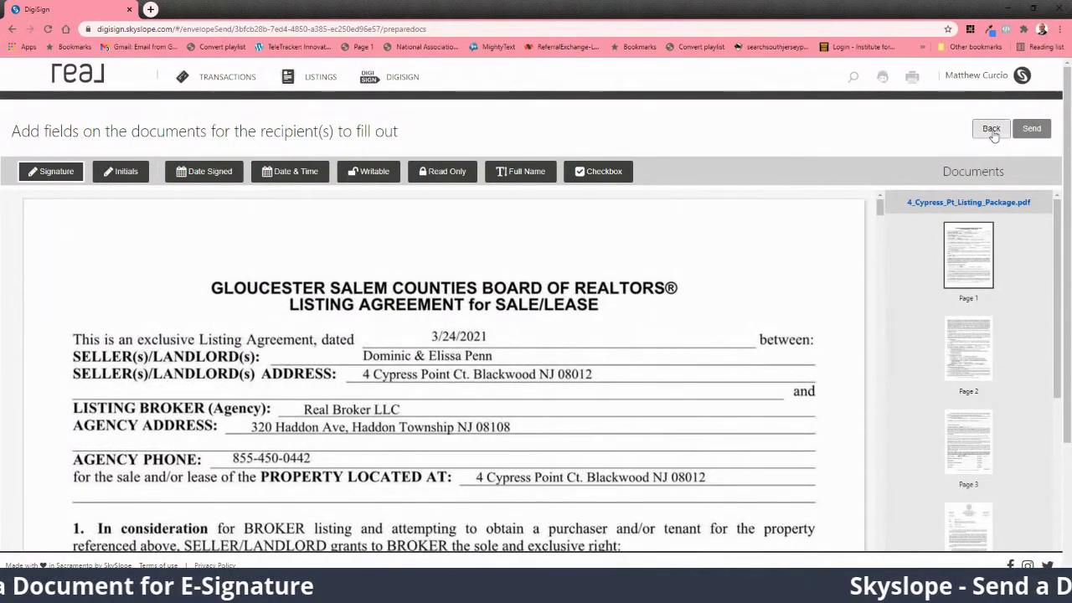
{"action": "left_click", "coordinate": [991, 128]}
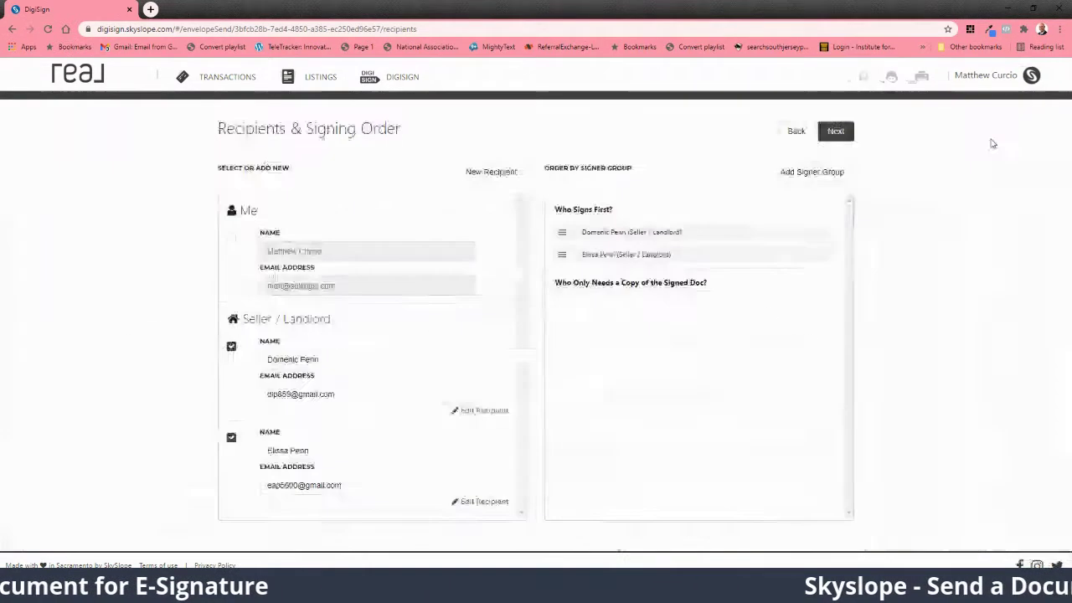
{"action": "left_click", "coordinate": [232, 241]}
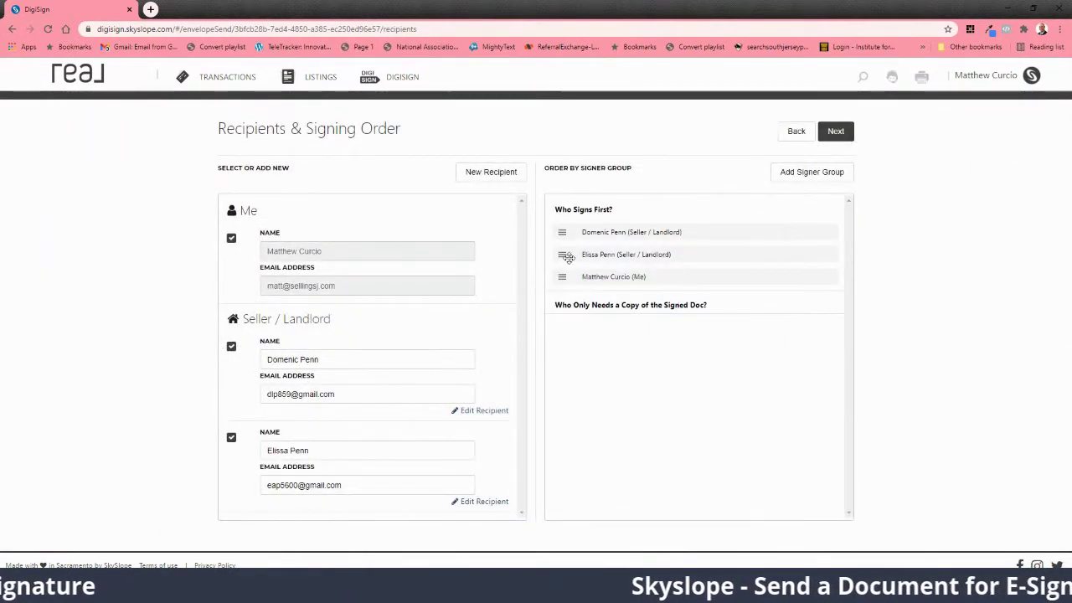
{"action": "left_click", "coordinate": [838, 140]}
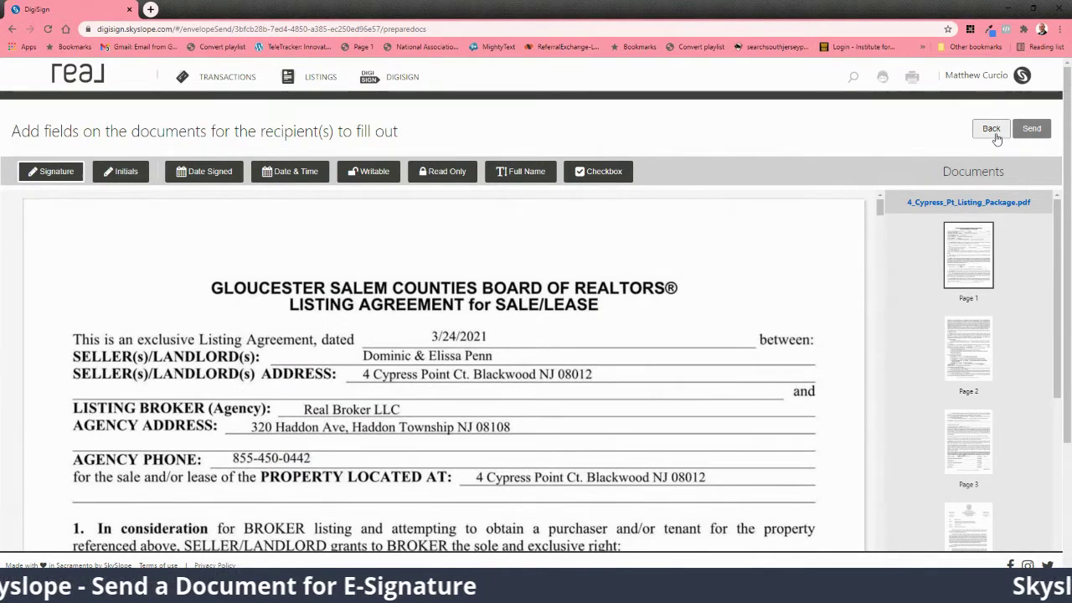
Step: Drag the agent and second seller to adjust the signing order, then proceed to field placement
{"action": "left_click", "coordinate": [992, 130]}
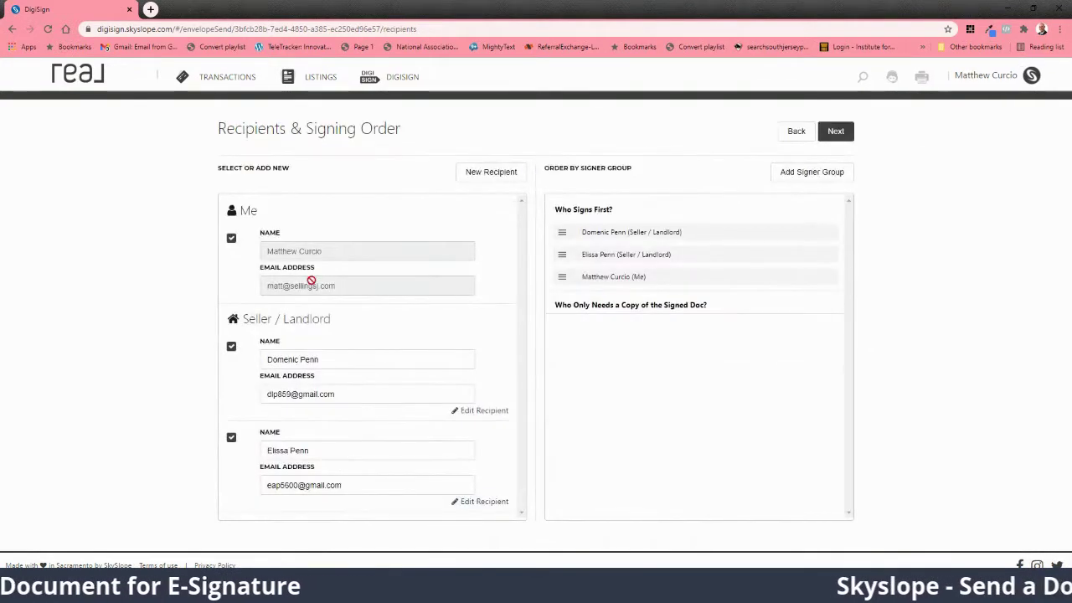
{"action": "left_click_drag", "start_coordinate": [562, 278], "coordinate": [562, 330]}
{"action": "left_click_drag", "start_coordinate": [562, 254], "coordinate": [565, 254]}
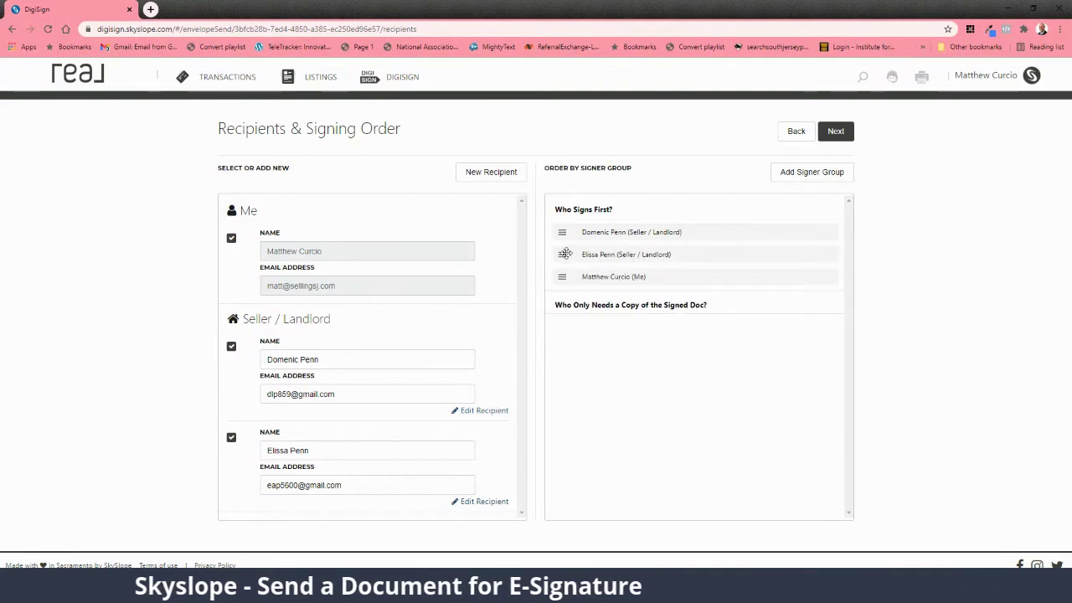
{"action": "left_click", "coordinate": [835, 134]}
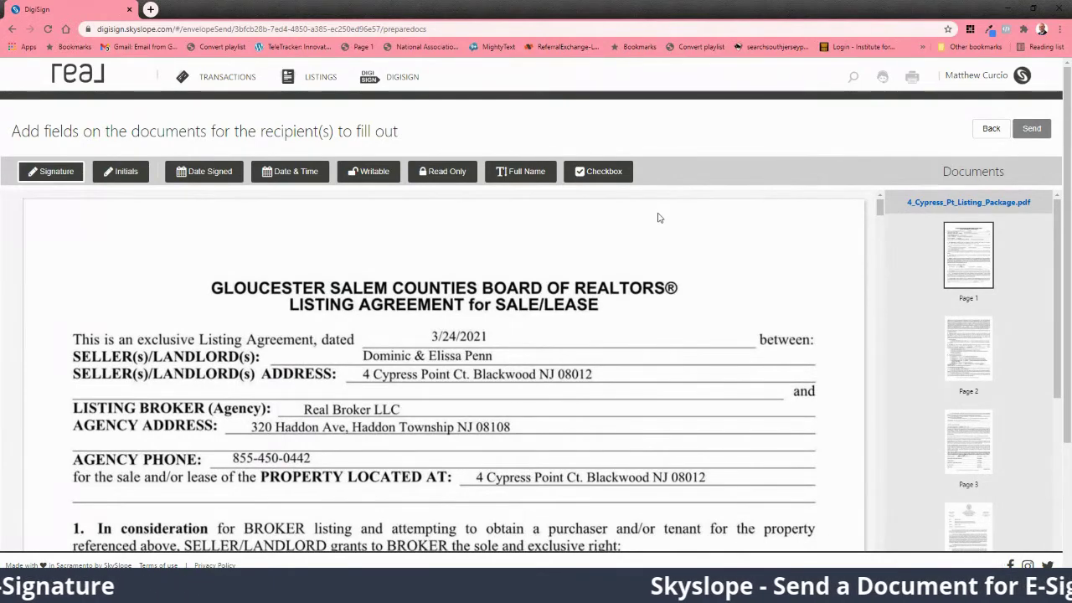
Step: Place signature fields on both seller lines of page 3, assigning the lower one to the second seller
{"action": "scroll", "coordinate": [658, 217], "scroll_direction": "down", "scroll_amount": 2}
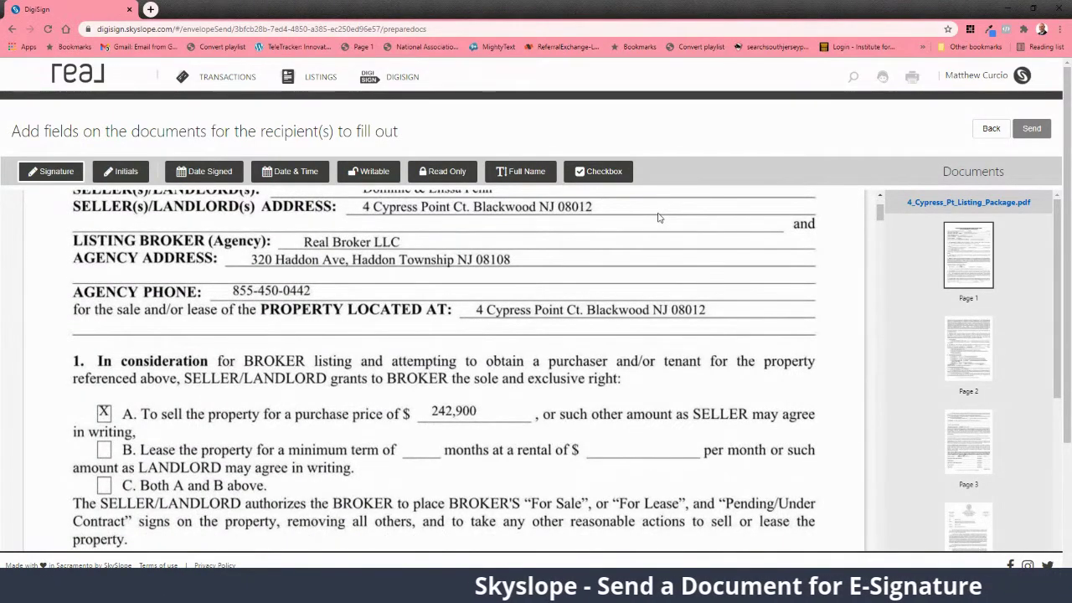
{"action": "scroll", "coordinate": [658, 218], "scroll_direction": "down", "scroll_amount": 1}
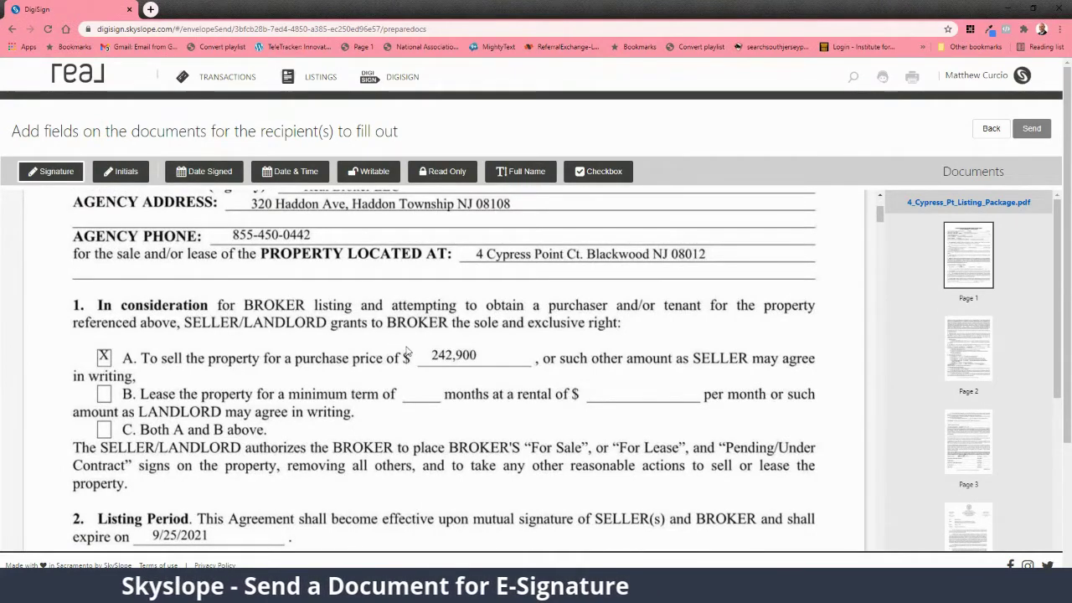
{"action": "scroll", "coordinate": [408, 352], "scroll_direction": "up", "scroll_amount": 2}
{"action": "scroll", "coordinate": [408, 351], "scroll_direction": "down", "scroll_amount": 10}
{"action": "scroll", "coordinate": [408, 352], "scroll_direction": "down", "scroll_amount": 10}
{"action": "scroll", "coordinate": [425, 331], "scroll_direction": "down", "scroll_amount": 10}
{"action": "scroll", "coordinate": [425, 331], "scroll_direction": "down", "scroll_amount": 10}
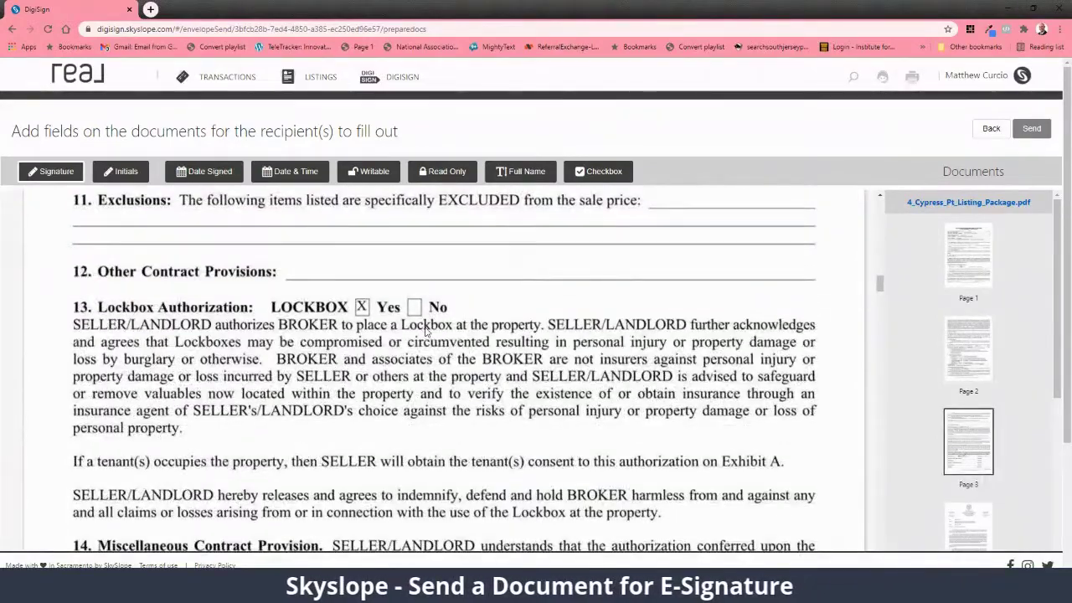
{"action": "scroll", "coordinate": [424, 331], "scroll_direction": "down", "scroll_amount": 10}
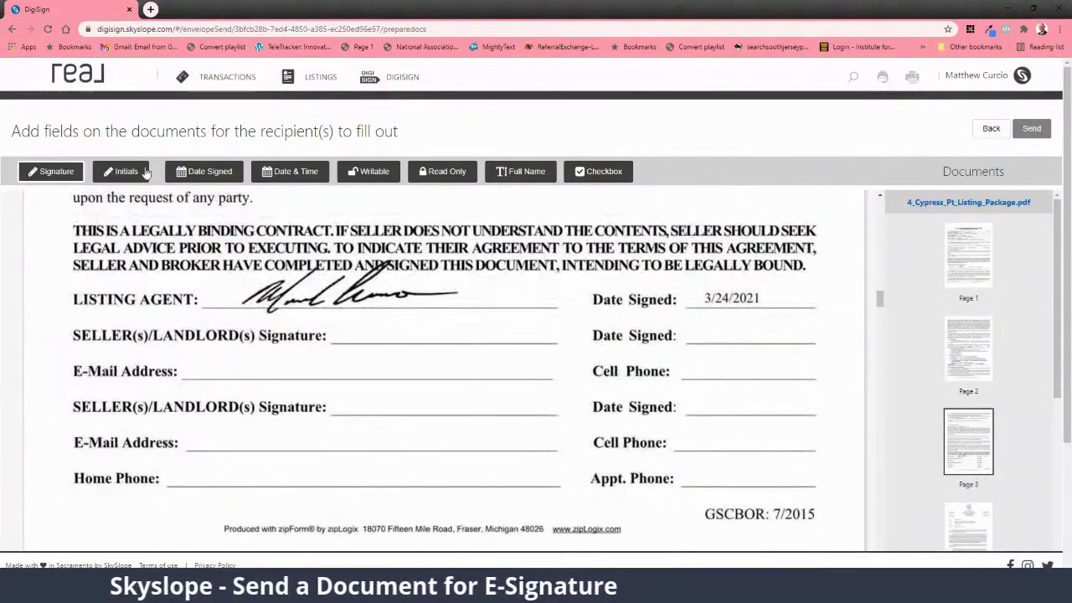
{"action": "left_click", "coordinate": [43, 172]}
{"action": "left_click", "coordinate": [390, 327]}
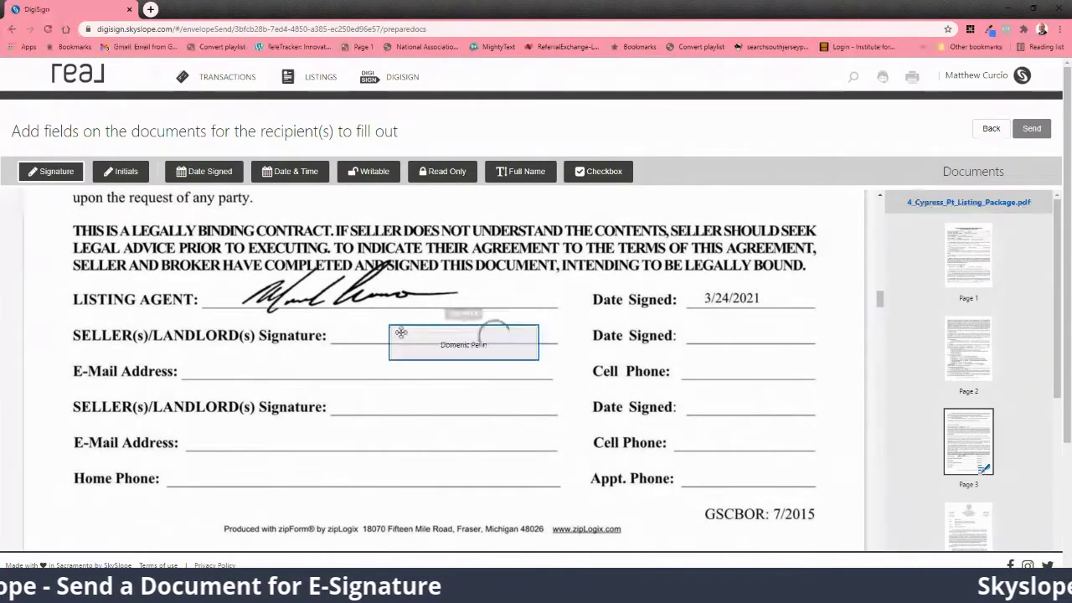
{"action": "left_click", "coordinate": [397, 421]}
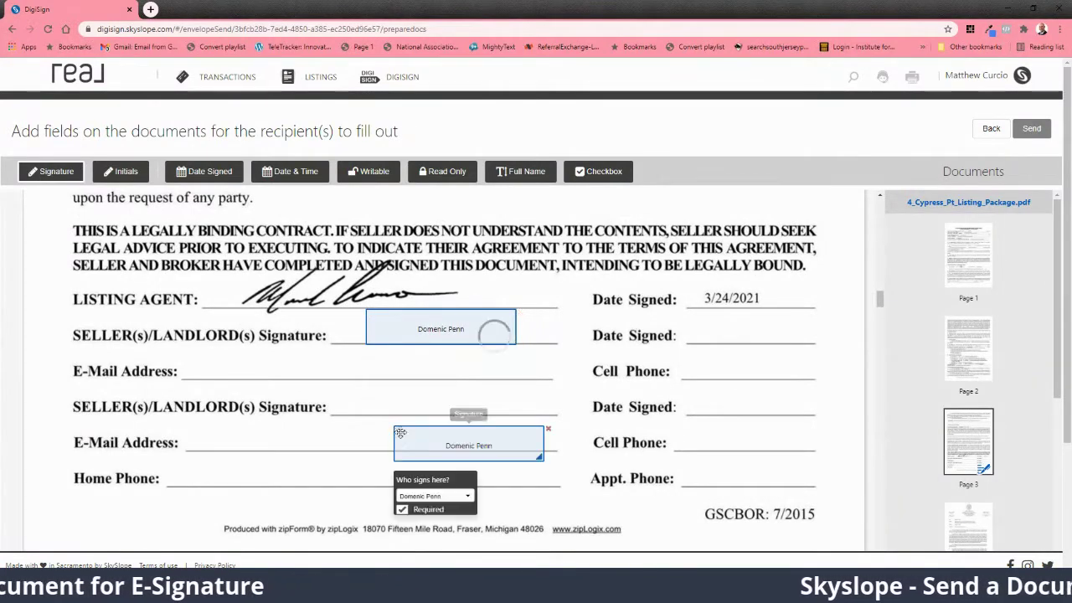
{"action": "left_click_drag", "start_coordinate": [398, 422], "coordinate": [392, 393]}
{"action": "left_click", "coordinate": [405, 450]}
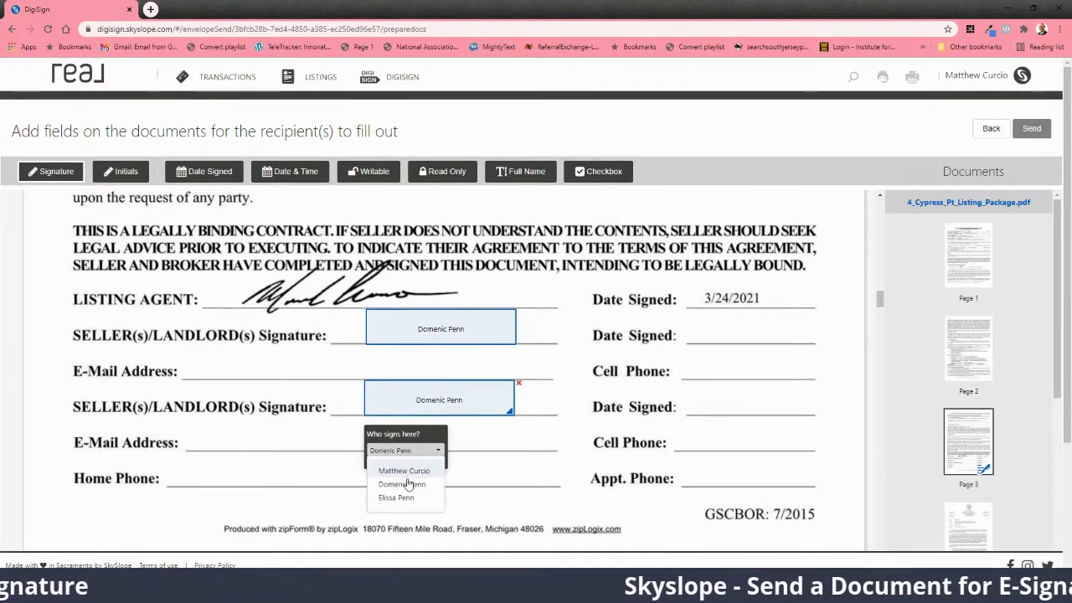
{"action": "left_click", "coordinate": [407, 499]}
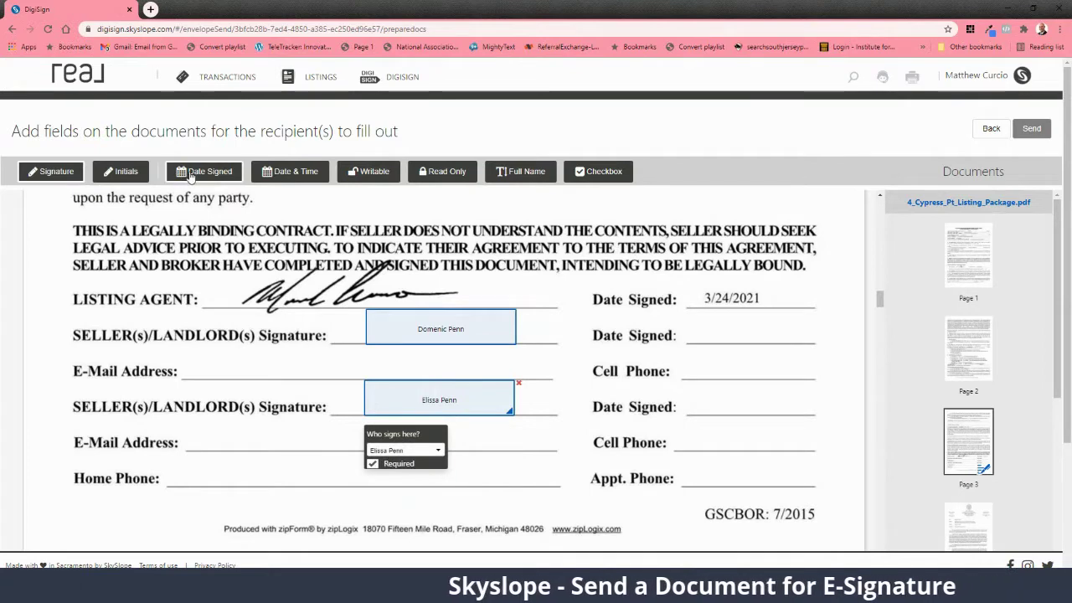
Step: Add Date Signed fields on the upper and lower seller date lines
{"action": "left_click", "coordinate": [791, 332]}
{"action": "left_click_drag", "start_coordinate": [749, 353], "coordinate": [702, 431]}
{"action": "left_click", "coordinate": [750, 337]}
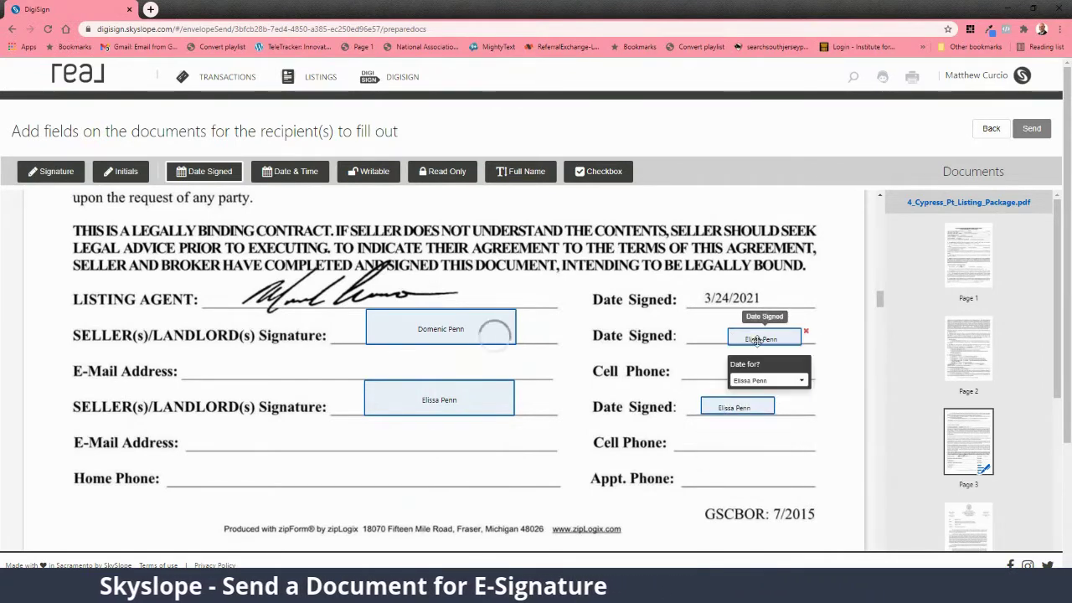
{"action": "left_click", "coordinate": [766, 381]}
Step: Assign the upper date field to the first seller and place signature fields on both Waiver Owner lines
{"action": "left_click", "coordinate": [762, 421]}
{"action": "scroll", "coordinate": [562, 391], "scroll_direction": "down", "scroll_amount": 10}
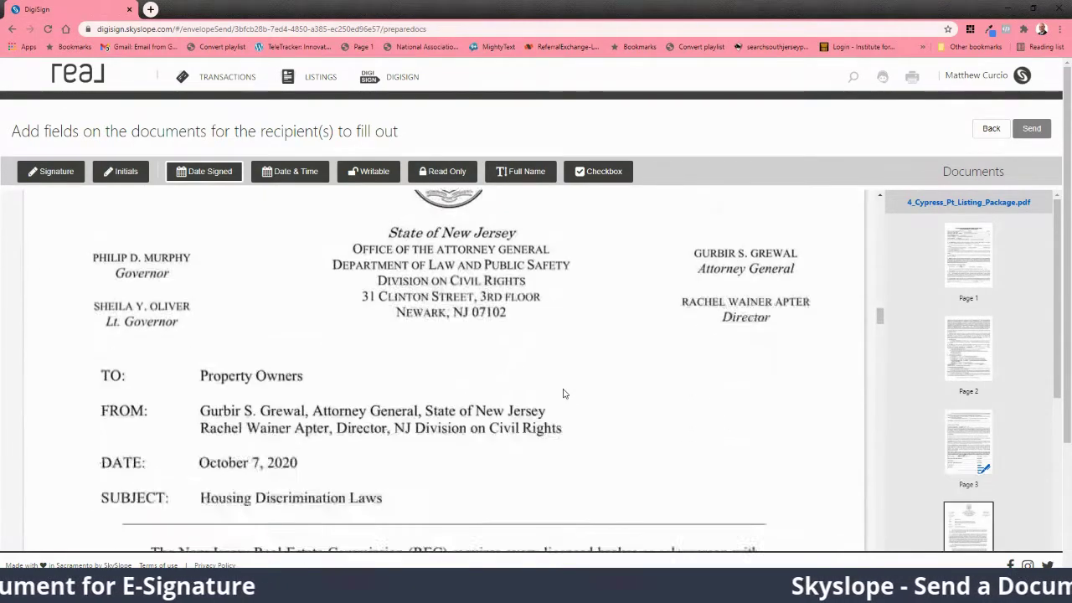
{"action": "scroll", "coordinate": [563, 391], "scroll_direction": "down", "scroll_amount": 15}
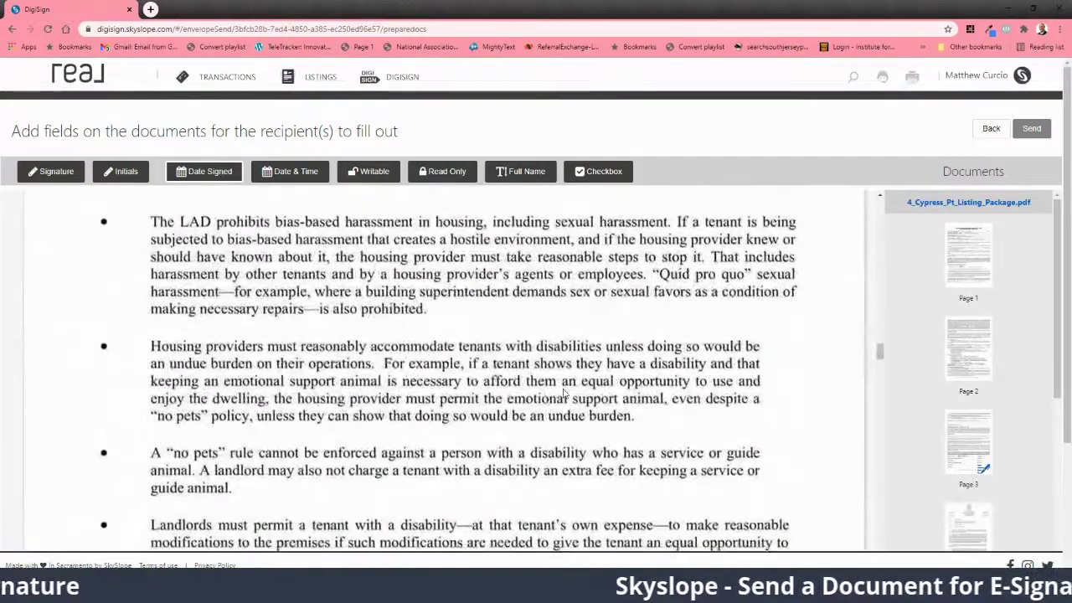
{"action": "scroll", "coordinate": [563, 393], "scroll_direction": "down", "scroll_amount": 3}
{"action": "scroll", "coordinate": [563, 392], "scroll_direction": "down", "scroll_amount": 20}
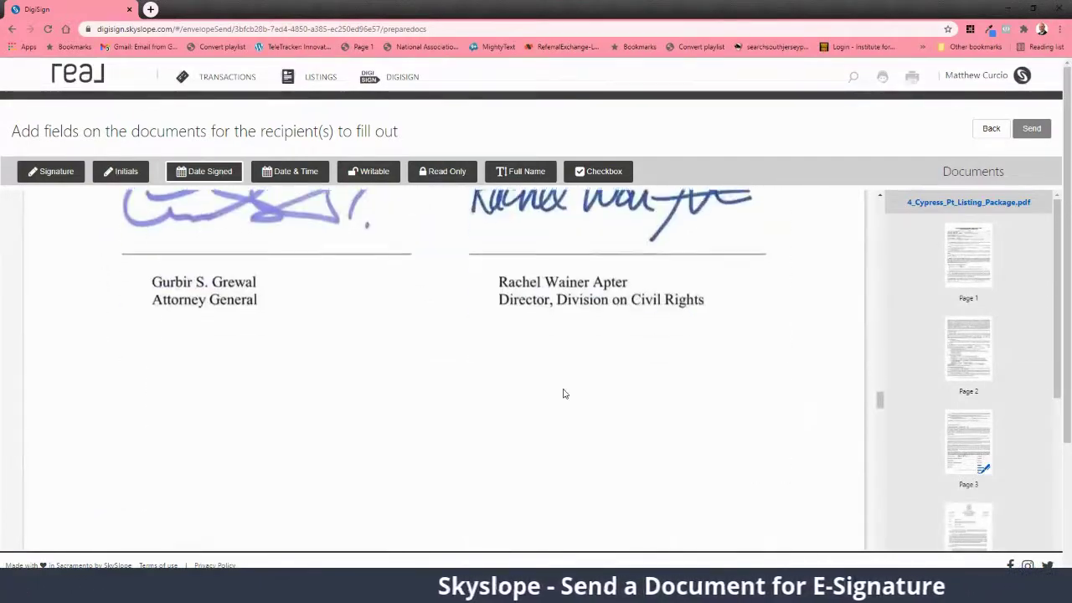
{"action": "scroll", "coordinate": [564, 392], "scroll_direction": "down", "scroll_amount": 3}
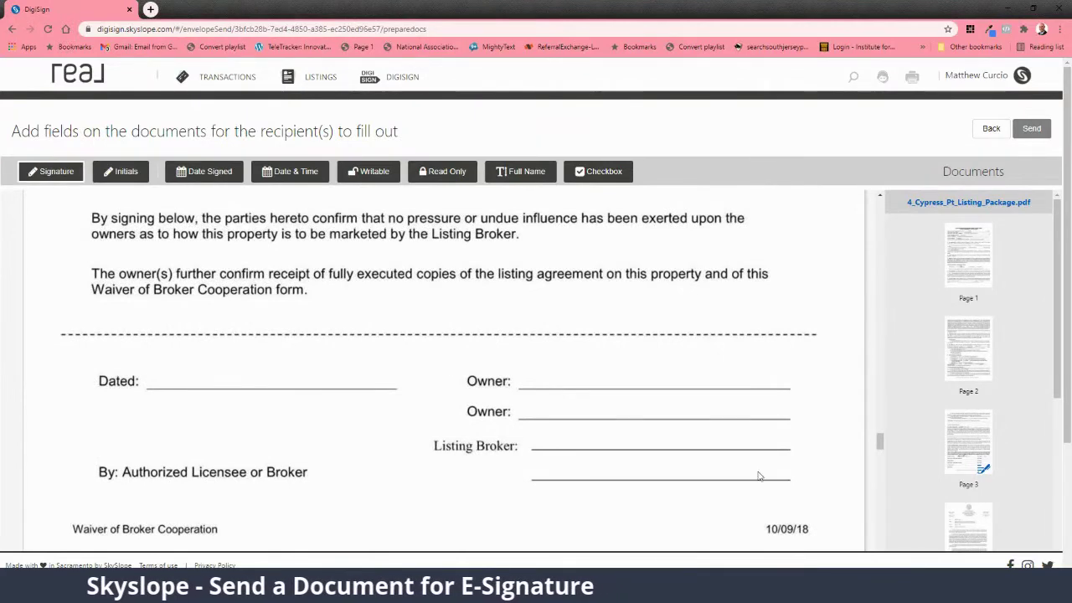
{"action": "left_click", "coordinate": [616, 372]}
{"action": "left_click_drag", "start_coordinate": [653, 376], "coordinate": [574, 360]}
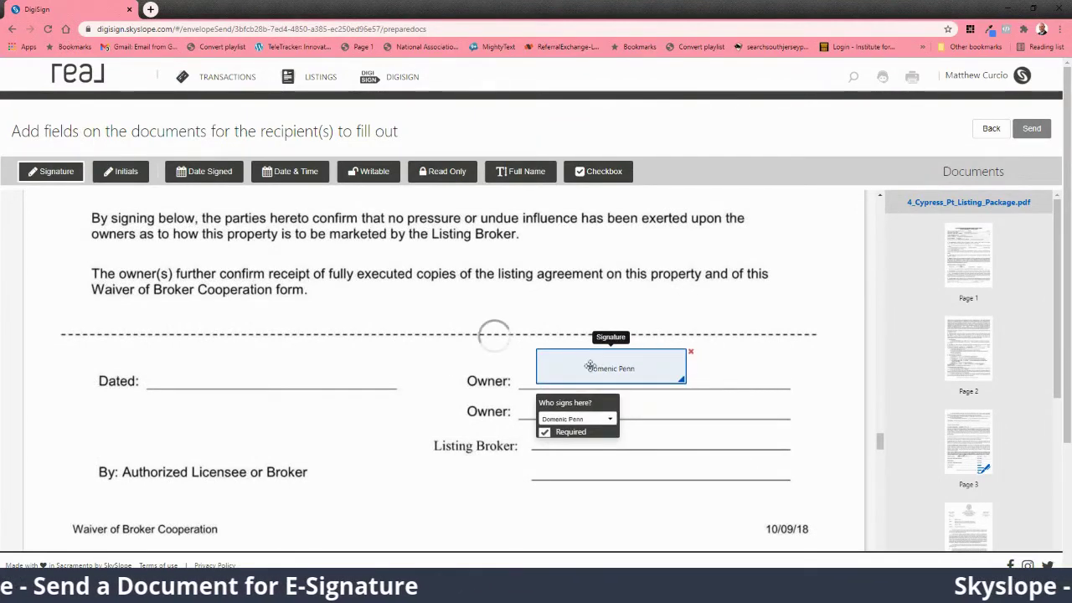
{"action": "left_click", "coordinate": [656, 410]}
{"action": "left_click_drag", "start_coordinate": [670, 411], "coordinate": [580, 409]}
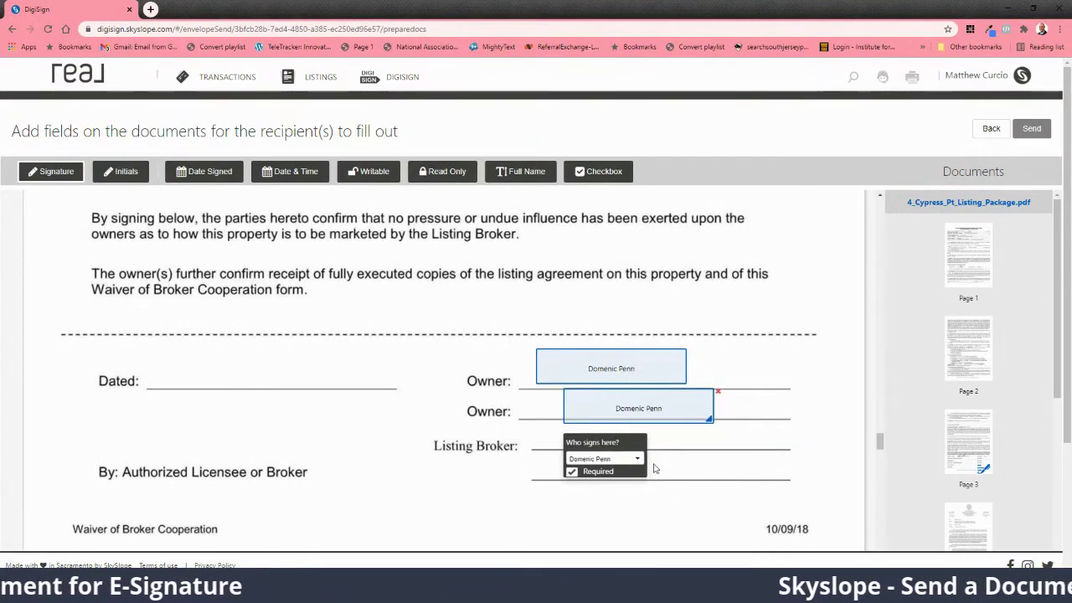
Step: Add the agent's signature on the Listing Broker line and assign the second Owner field to the second seller
{"action": "left_click", "coordinate": [745, 473]}
{"action": "left_click_drag", "start_coordinate": [746, 474], "coordinate": [646, 460]}
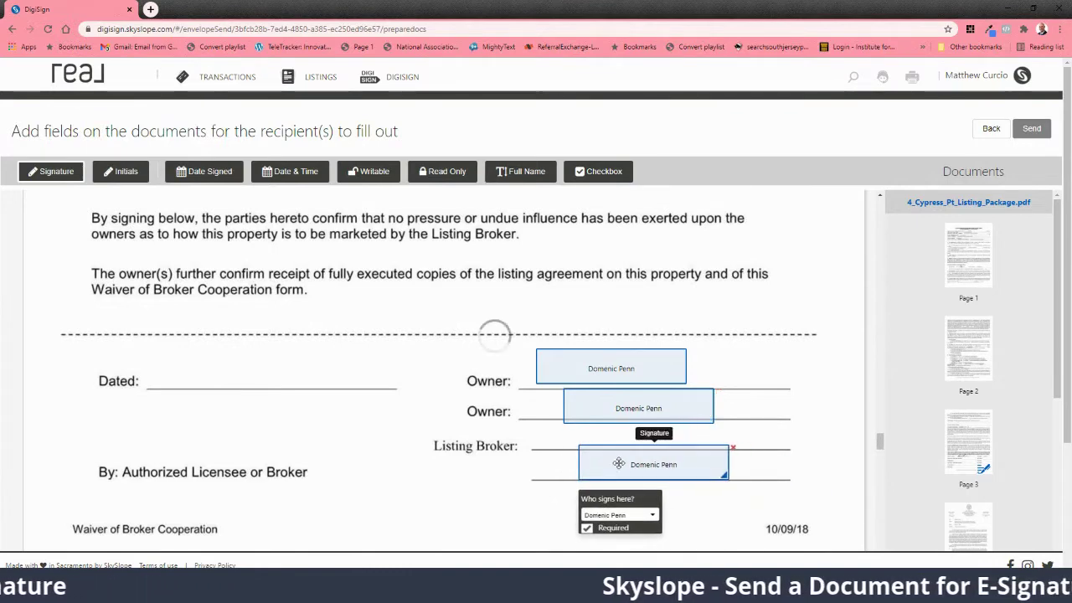
{"action": "left_click", "coordinate": [660, 514]}
{"action": "left_click", "coordinate": [638, 537]}
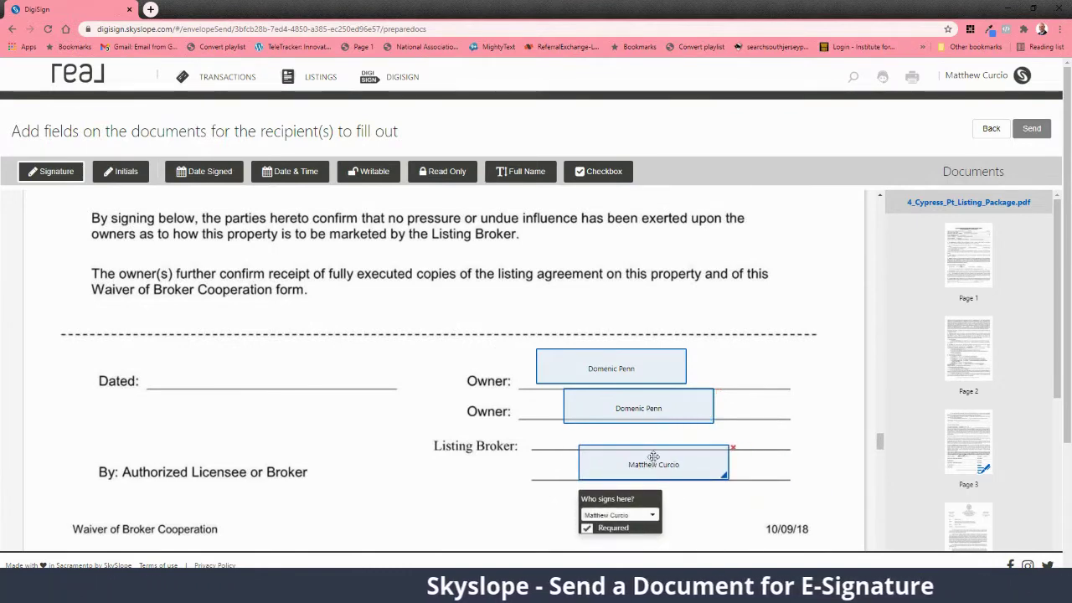
{"action": "left_click", "coordinate": [653, 410]}
{"action": "left_click", "coordinate": [603, 459]}
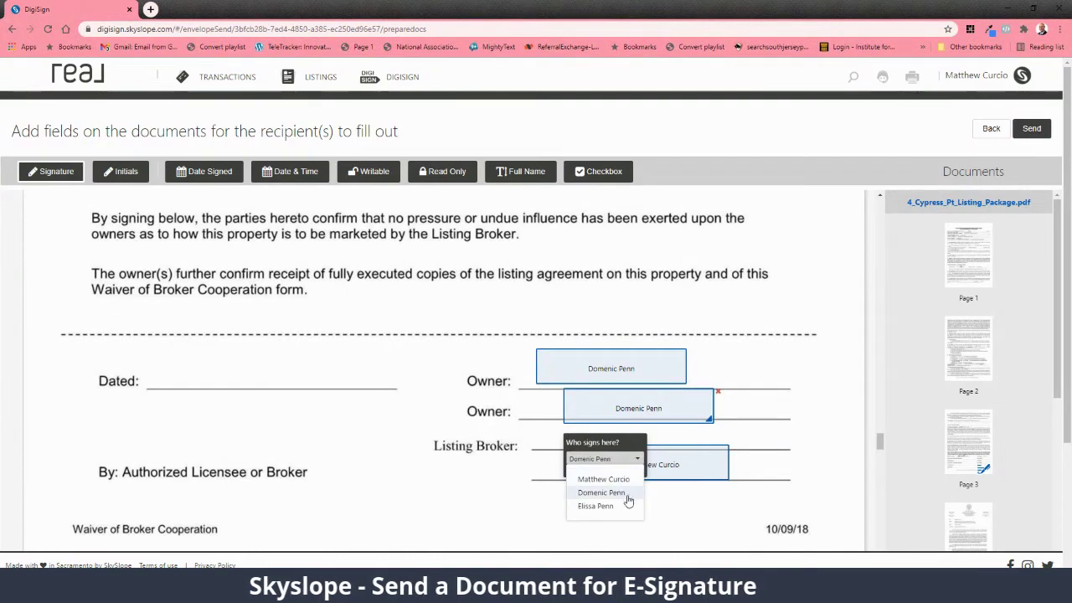
{"action": "left_click", "coordinate": [597, 506]}
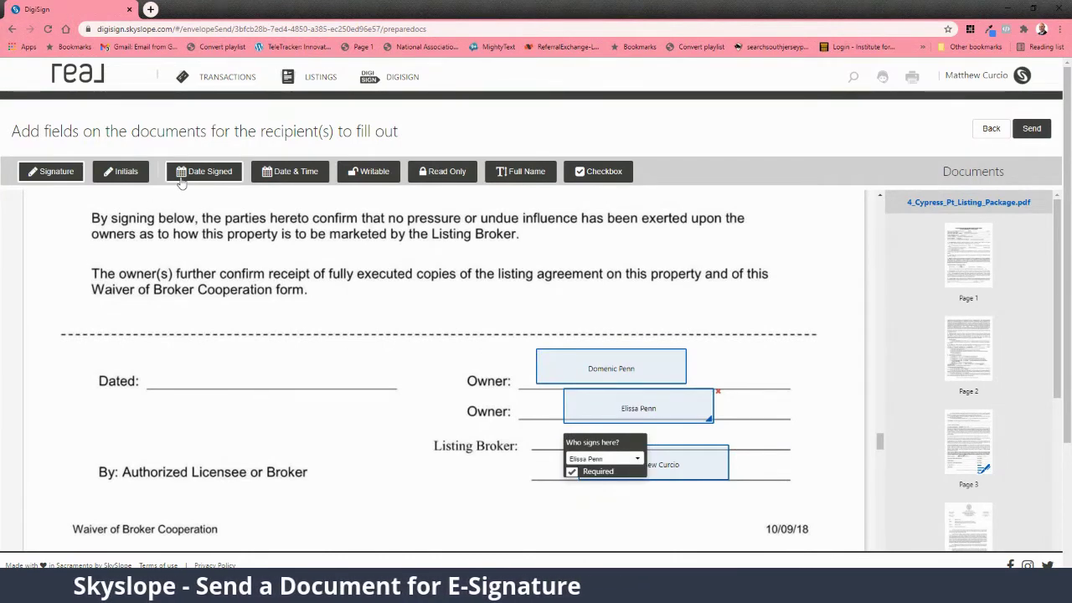
Step: Add a Date Signed field beside Dated: on the Waiver form
{"action": "left_click", "coordinate": [209, 360]}
{"action": "left_click_drag", "start_coordinate": [218, 369], "coordinate": [223, 381]}
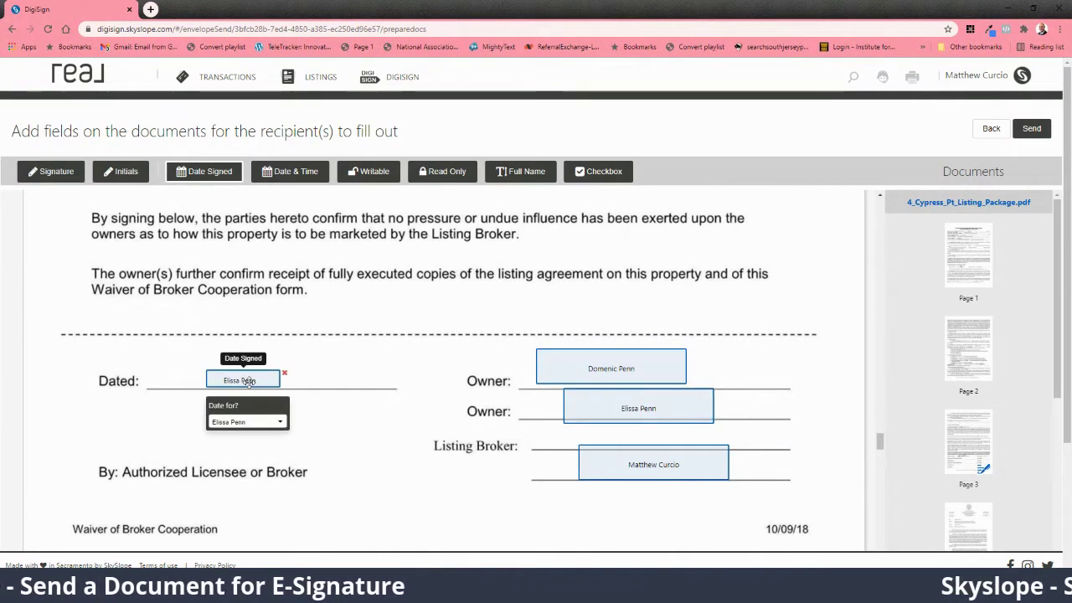
{"action": "scroll", "coordinate": [345, 420], "scroll_direction": "down", "scroll_amount": 3}
Step: Add a DATE field and a first-seller signature field on the dual agency consent page
{"action": "scroll", "coordinate": [345, 420], "scroll_direction": "down", "scroll_amount": 8}
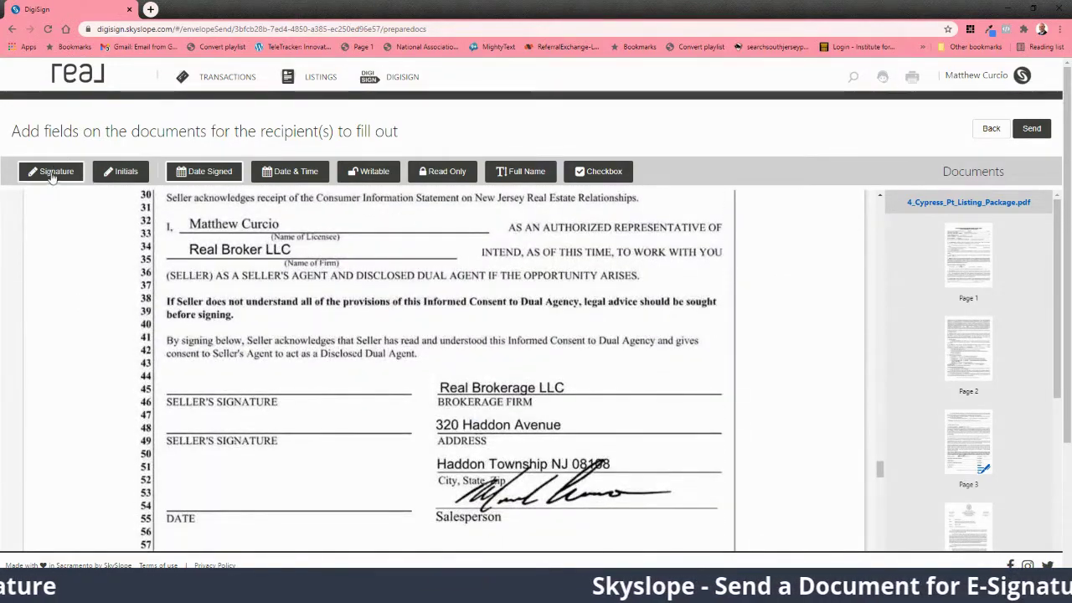
{"action": "left_click", "coordinate": [227, 498]}
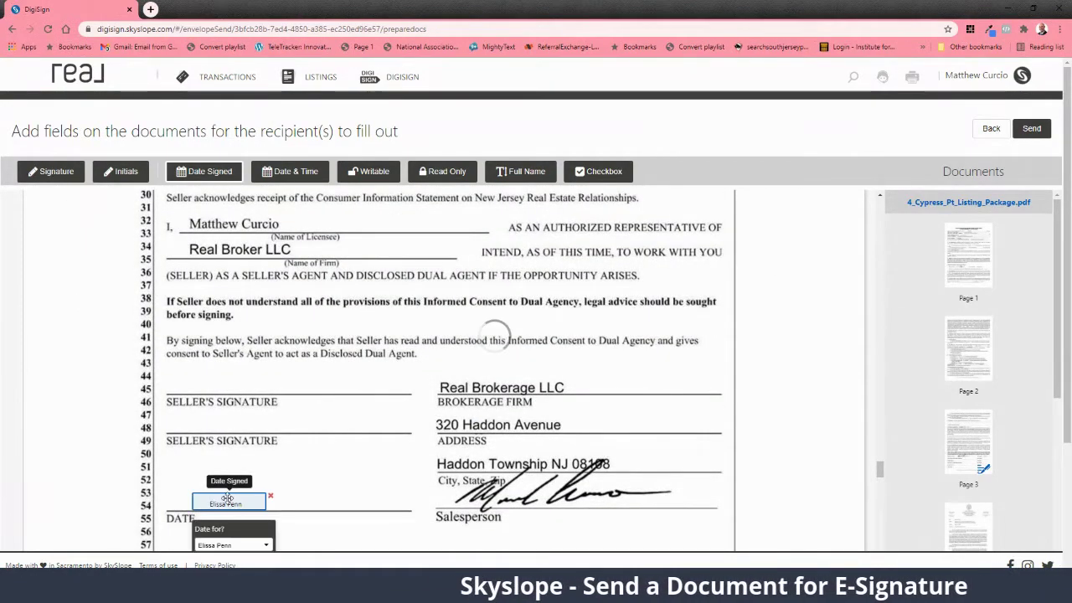
{"action": "left_click", "coordinate": [209, 414]}
{"action": "mouse_move", "coordinate": [215, 411]}
{"action": "left_mouse_down"}
{"action": "mouse_move", "coordinate": [254, 389]}
{"action": "mouse_move", "coordinate": [214, 371]}
{"action": "left_mouse_up"}
{"action": "left_click", "coordinate": [220, 430]}
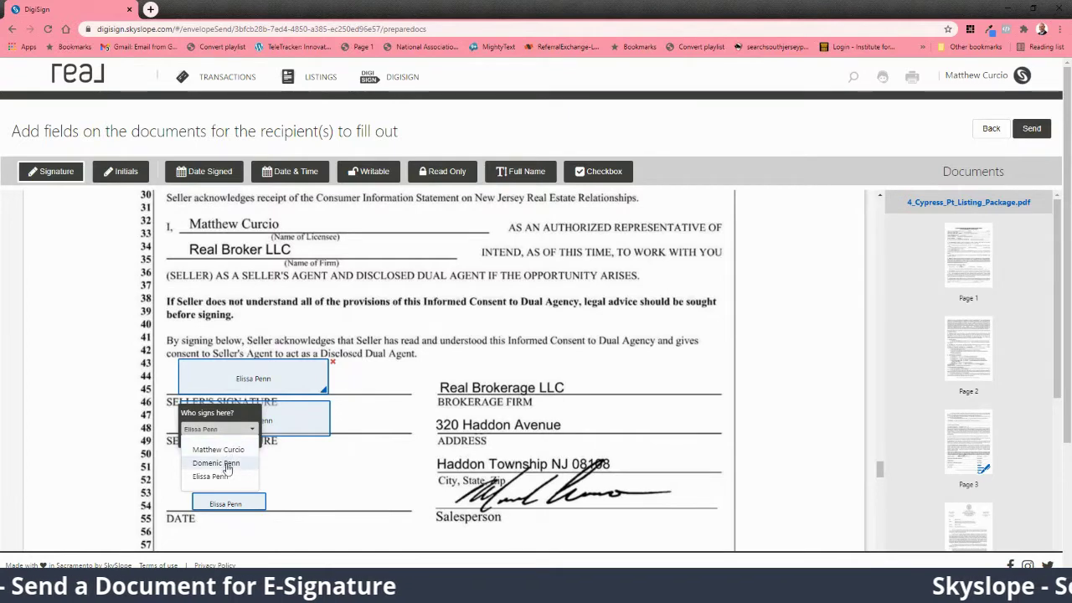
{"action": "left_click", "coordinate": [216, 463]}
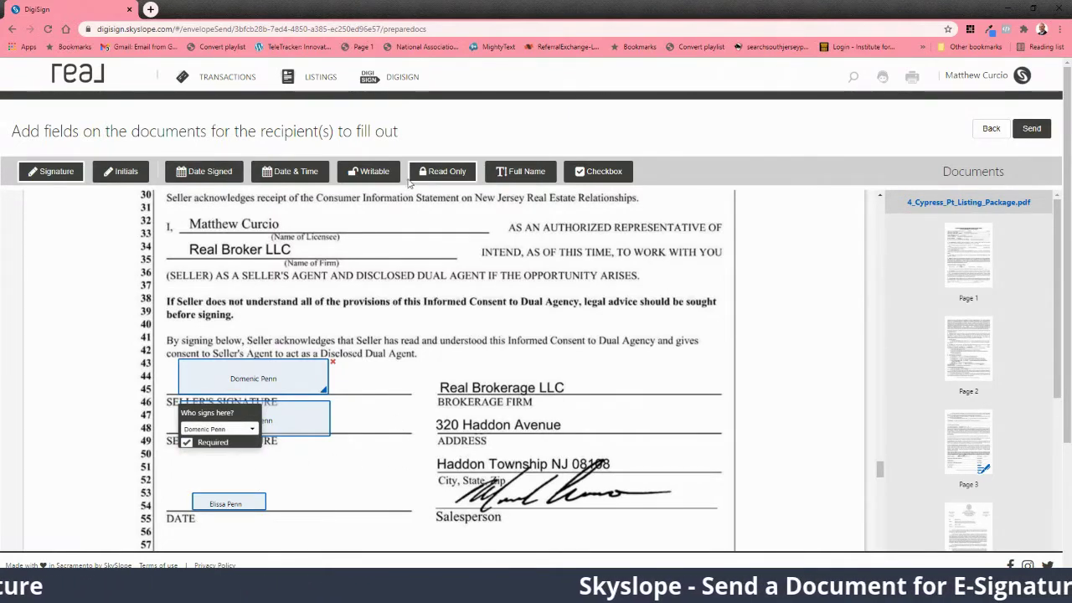
Step: Try an agent writable field reading 'Real Broker' on the firm line, then delete it
{"action": "left_click", "coordinate": [330, 246]}
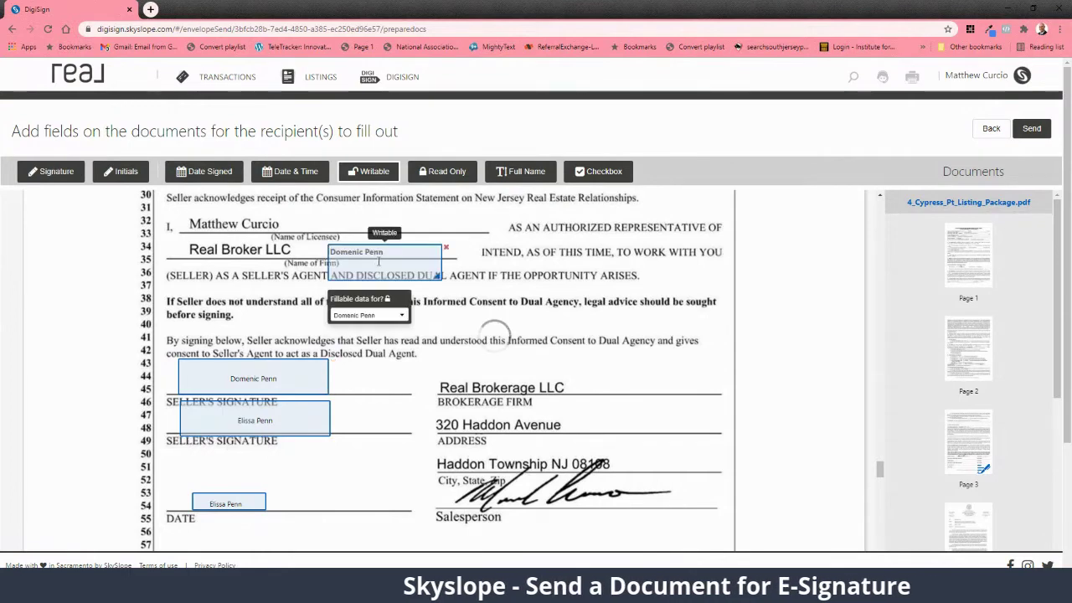
{"action": "left_click_drag", "start_coordinate": [437, 275], "coordinate": [498, 258]}
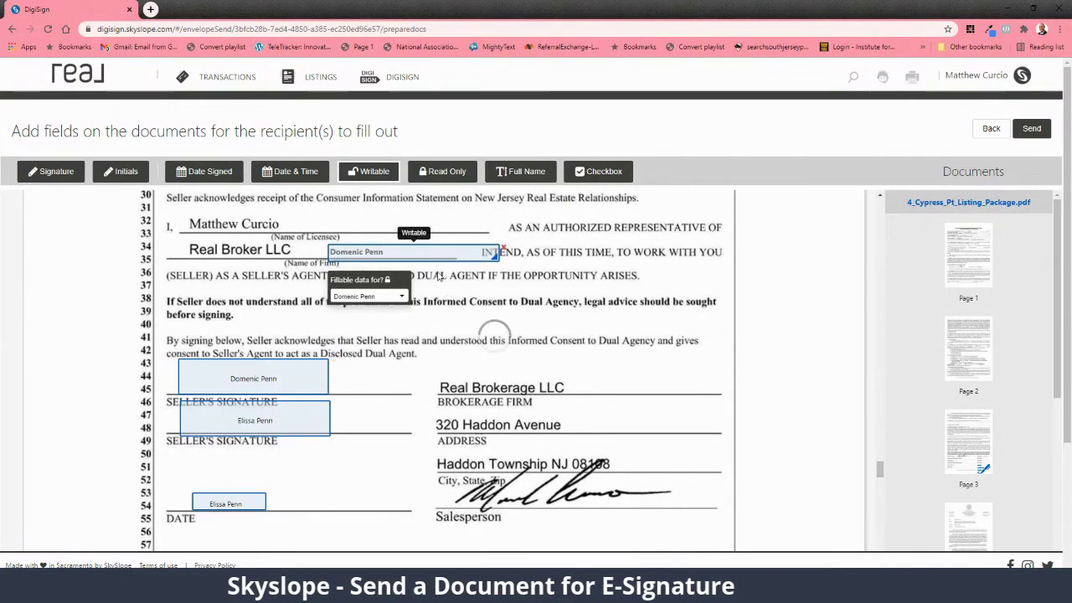
{"action": "left_click", "coordinate": [386, 297]}
{"action": "left_click", "coordinate": [388, 318]}
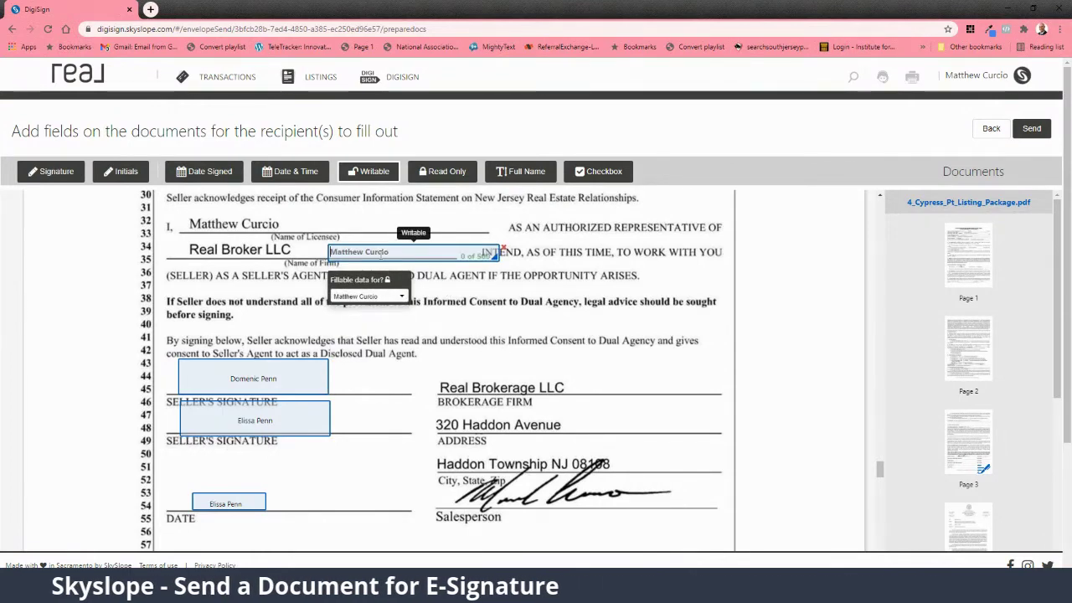
{"action": "left_click", "coordinate": [379, 256]}
{"action": "type", "text": "Real Broke"}
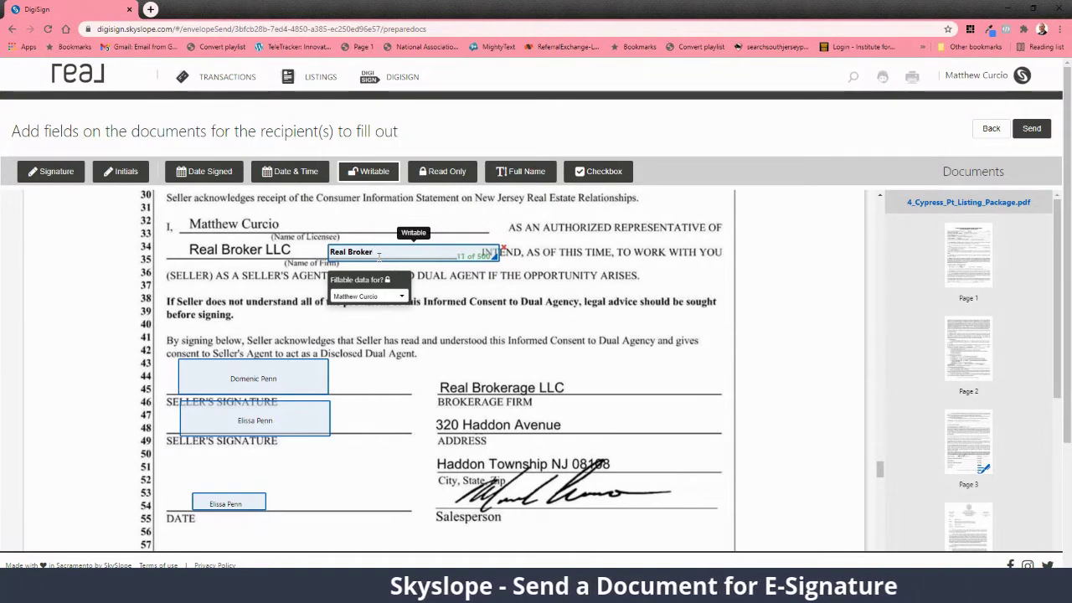
{"action": "left_click", "coordinate": [503, 249]}
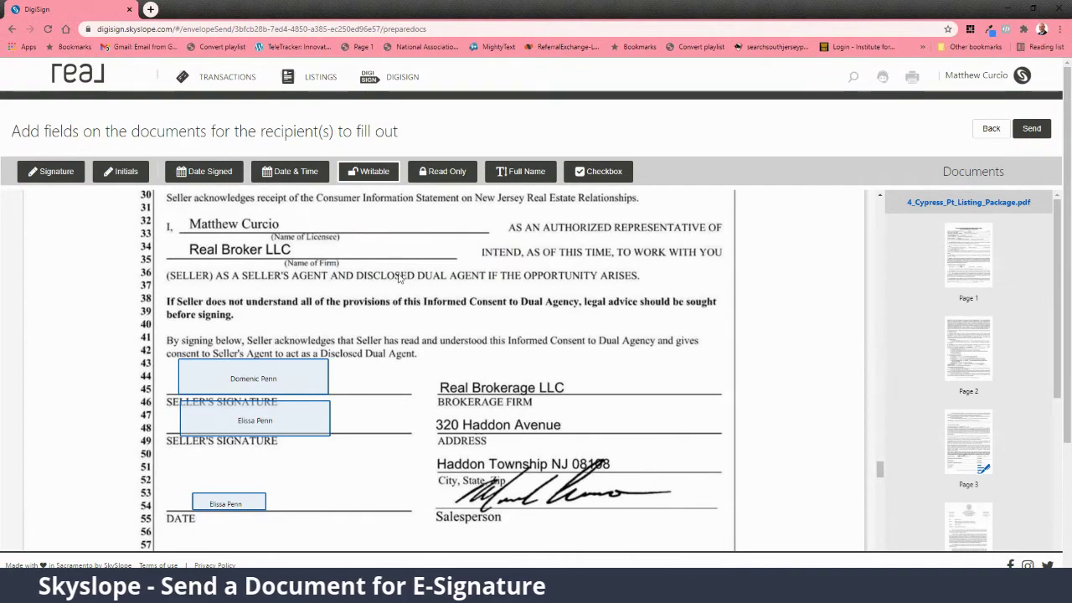
Step: Place a first-seller initials field beside disclosure item (a) on line 14
{"action": "scroll", "coordinate": [409, 293], "scroll_direction": "down", "scroll_amount": 10}
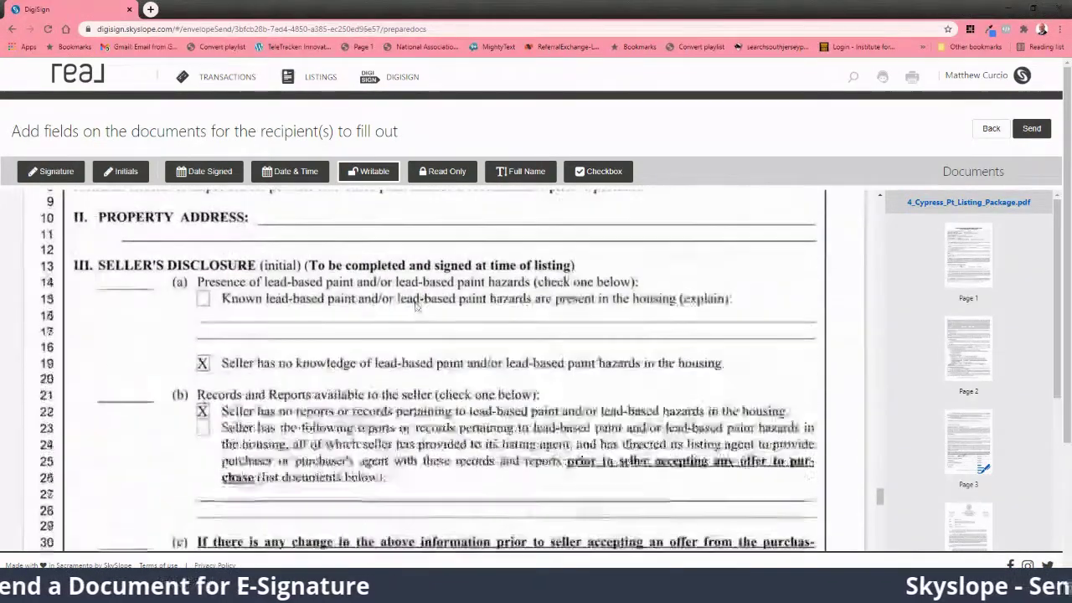
{"action": "scroll", "coordinate": [402, 306], "scroll_direction": "down", "scroll_amount": 1}
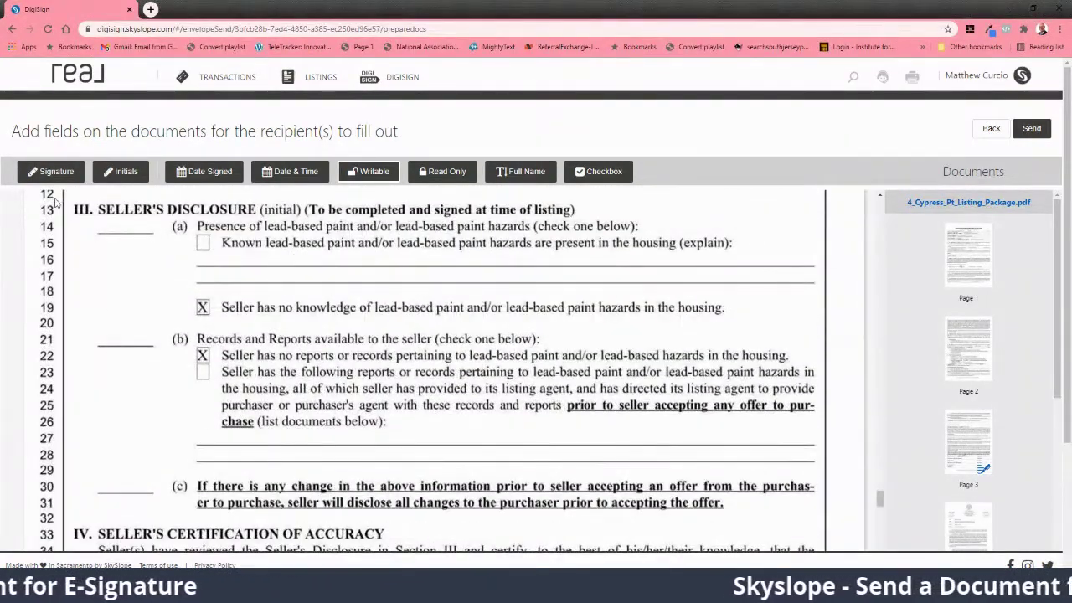
{"action": "left_click", "coordinate": [100, 238]}
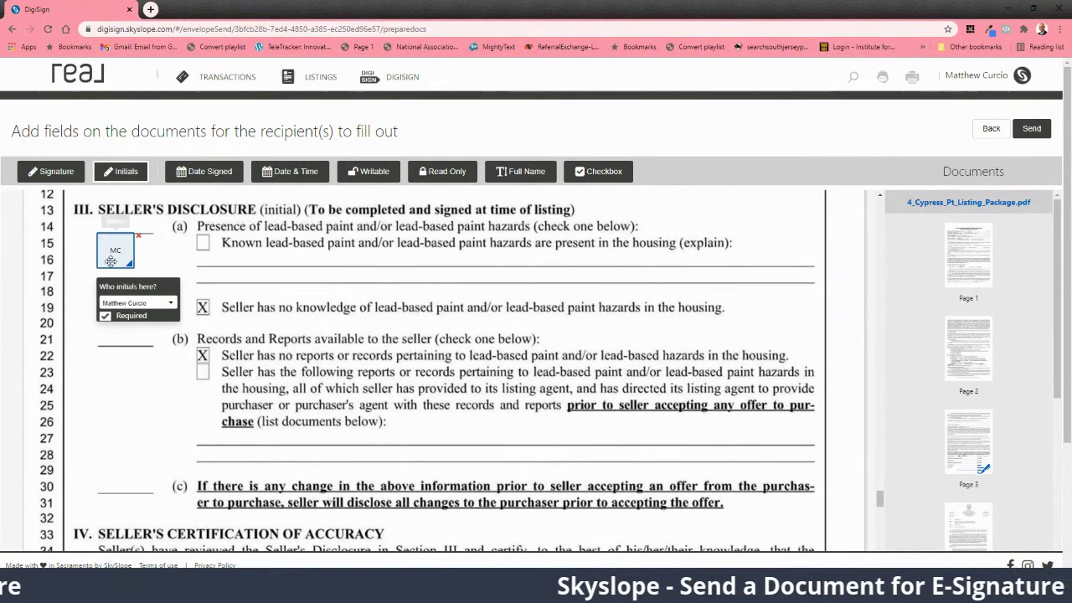
{"action": "left_click", "coordinate": [134, 306]}
{"action": "left_click", "coordinate": [134, 306]}
{"action": "left_click", "coordinate": [134, 307]}
{"action": "left_click", "coordinate": [130, 337]}
{"action": "left_click_drag", "start_coordinate": [121, 256], "coordinate": [108, 241]}
Step: Add initials fields for both sellers beside items (b) and (c)
{"action": "left_click", "coordinate": [102, 330]}
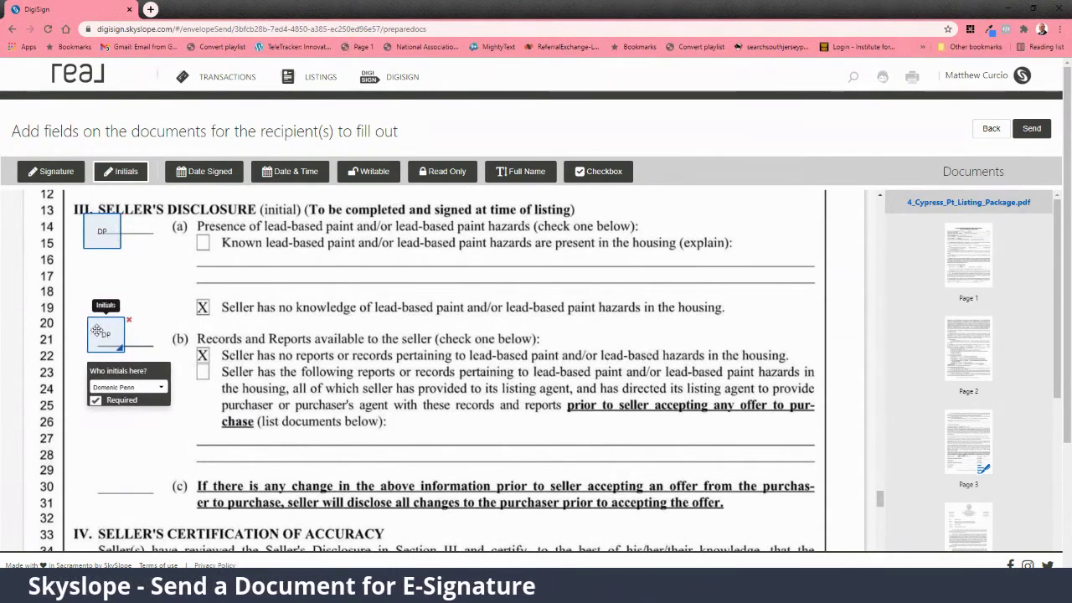
{"action": "left_click", "coordinate": [98, 476]}
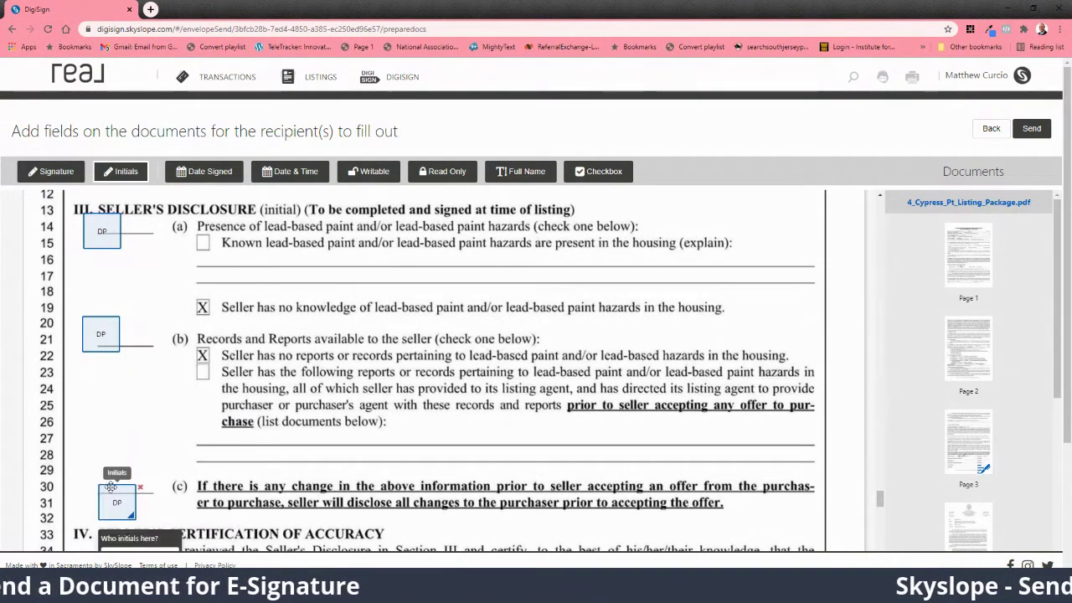
{"action": "left_click", "coordinate": [136, 474]}
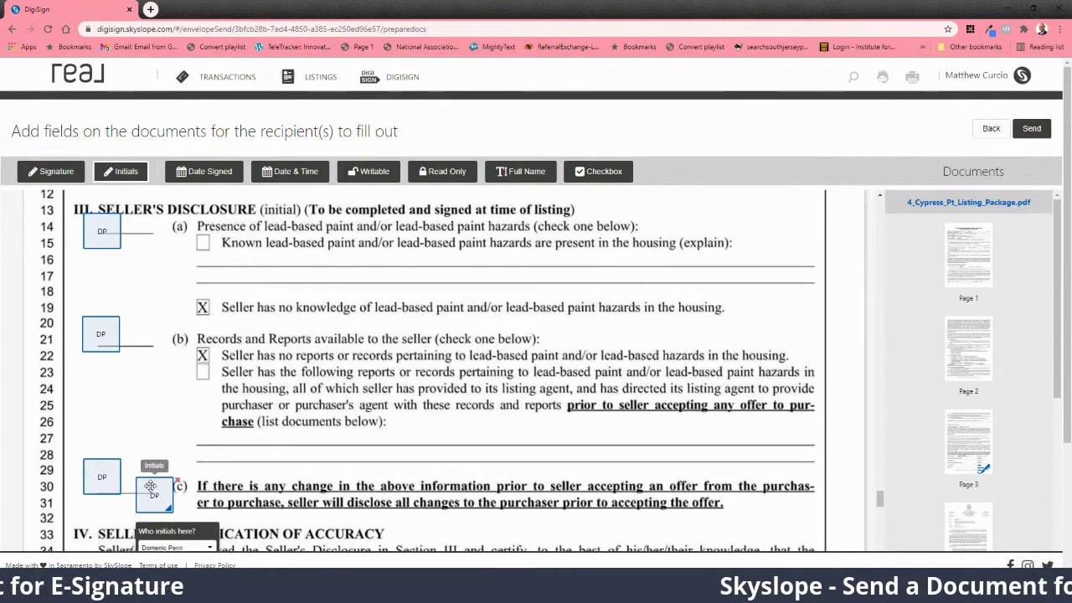
{"action": "left_click", "coordinate": [161, 529]}
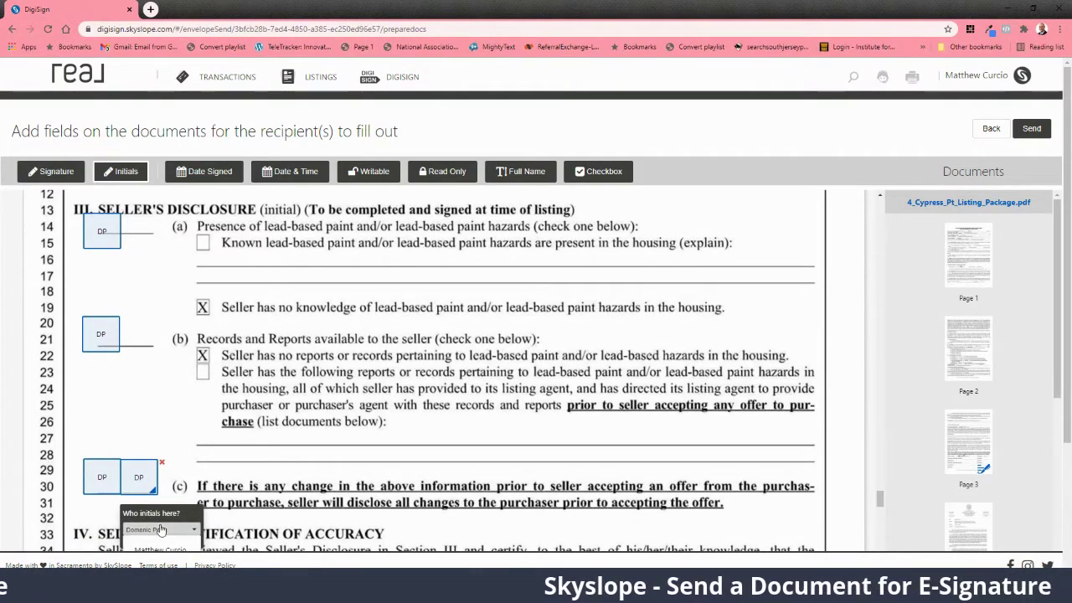
{"action": "scroll", "coordinate": [159, 526], "scroll_direction": "down", "scroll_amount": 1}
{"action": "left_click", "coordinate": [151, 521]}
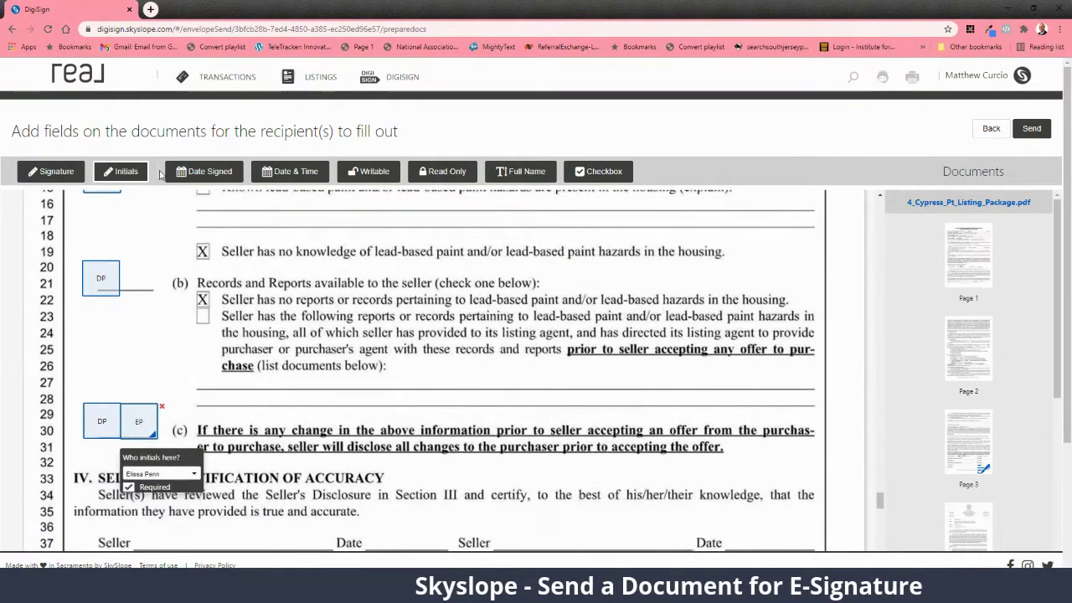
{"action": "left_click", "coordinate": [138, 285]}
{"action": "left_click_drag", "start_coordinate": [148, 302], "coordinate": [135, 284]}
Step: Add the second seller's initials beside item (a) and delete a stray field at line 17
{"action": "scroll", "coordinate": [128, 278], "scroll_direction": "up", "scroll_amount": 2}
{"action": "left_click", "coordinate": [151, 281]}
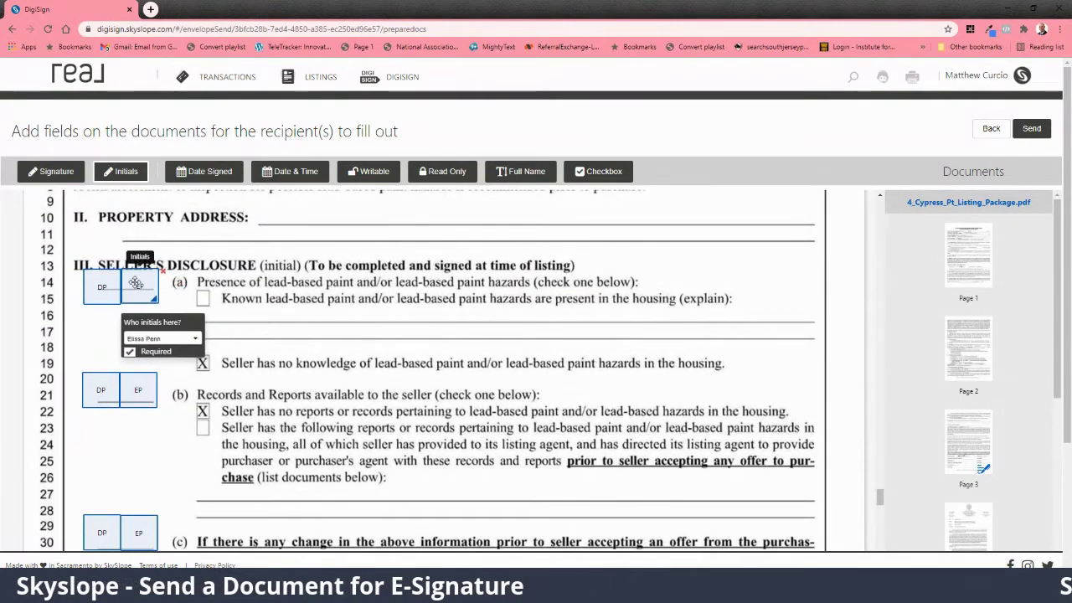
{"action": "left_click", "coordinate": [240, 331]}
{"action": "left_click", "coordinate": [282, 332]}
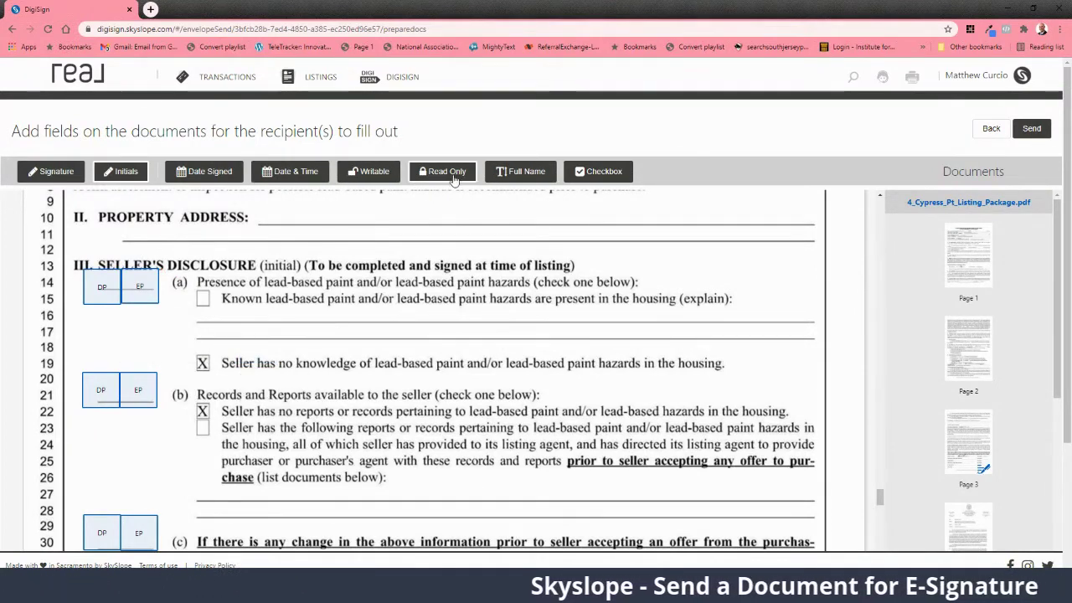
Step: Place a checkbox field on the line-15 box, then remove it
{"action": "left_click", "coordinate": [599, 172]}
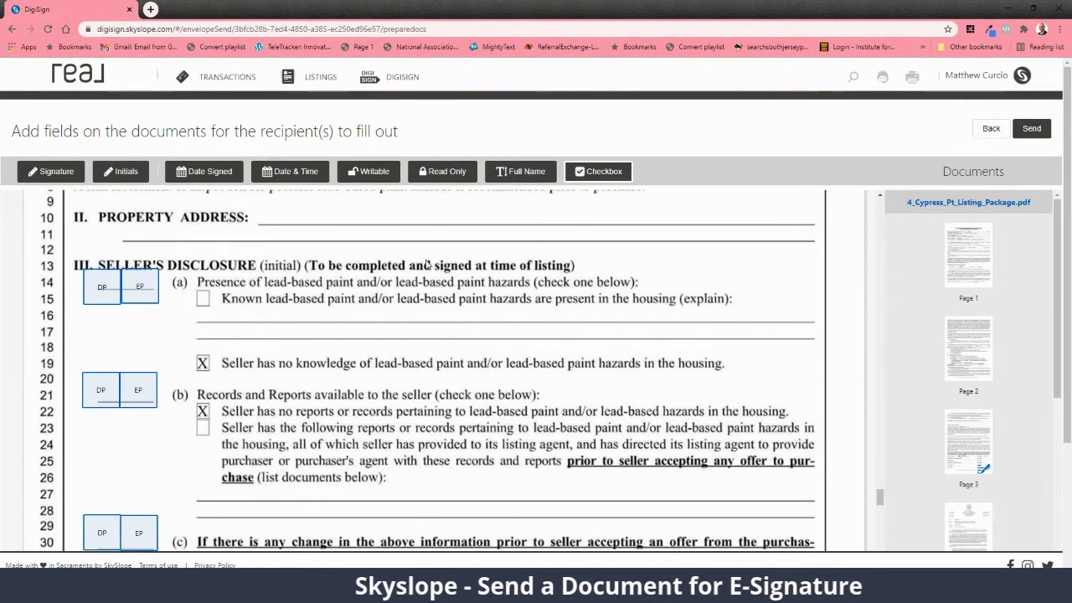
{"action": "left_click", "coordinate": [208, 307]}
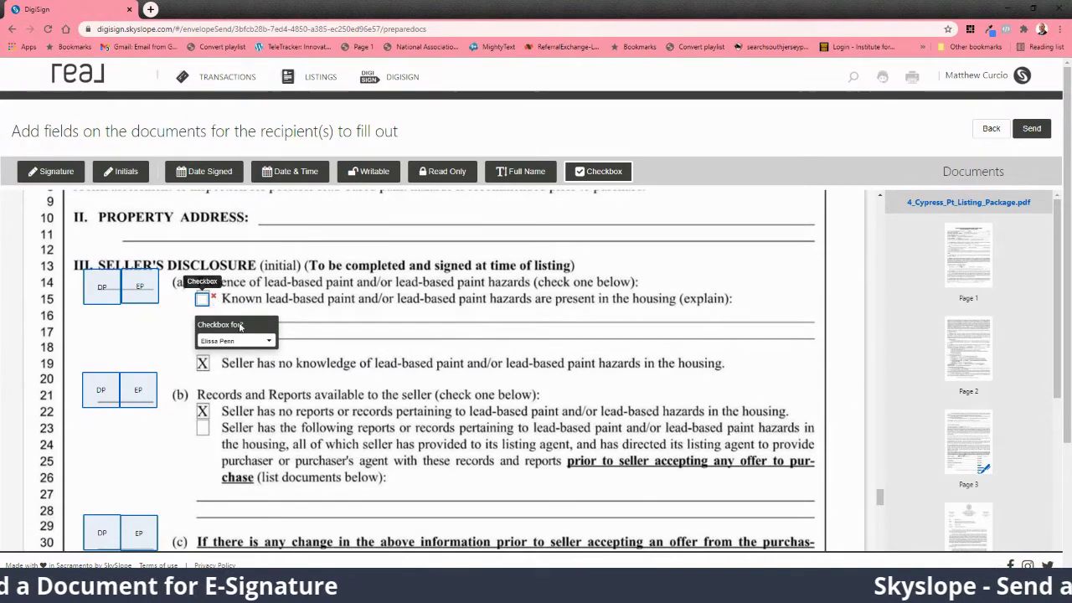
{"action": "left_click", "coordinate": [213, 296]}
Step: Place signature fields on Seller lines 37 and 39, assigning the line-37 signature to the first seller
{"action": "scroll", "coordinate": [233, 312], "scroll_direction": "down", "scroll_amount": 5}
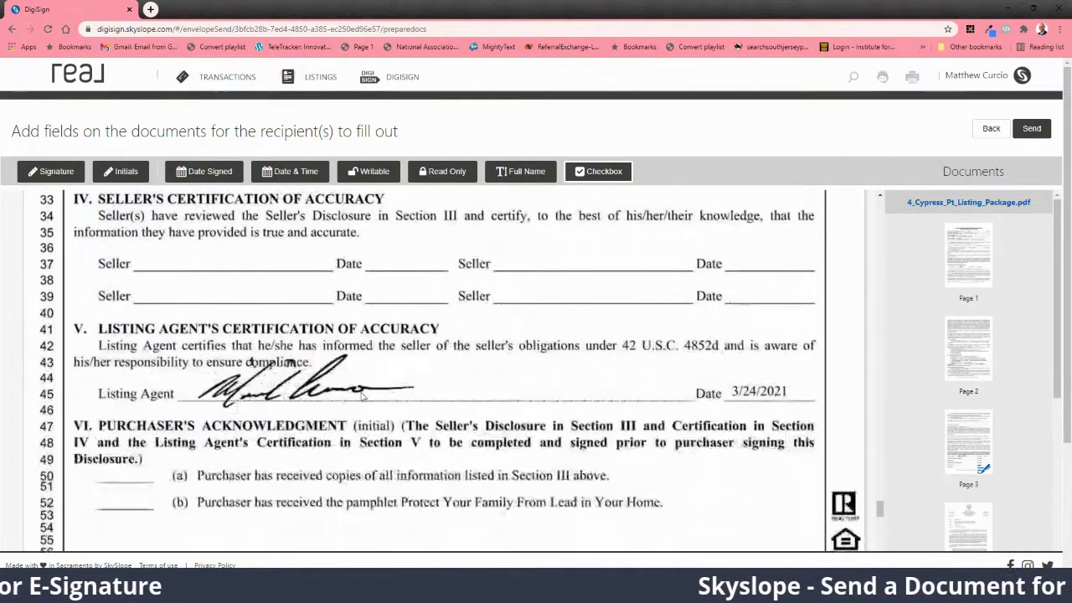
{"action": "left_click", "coordinate": [67, 172]}
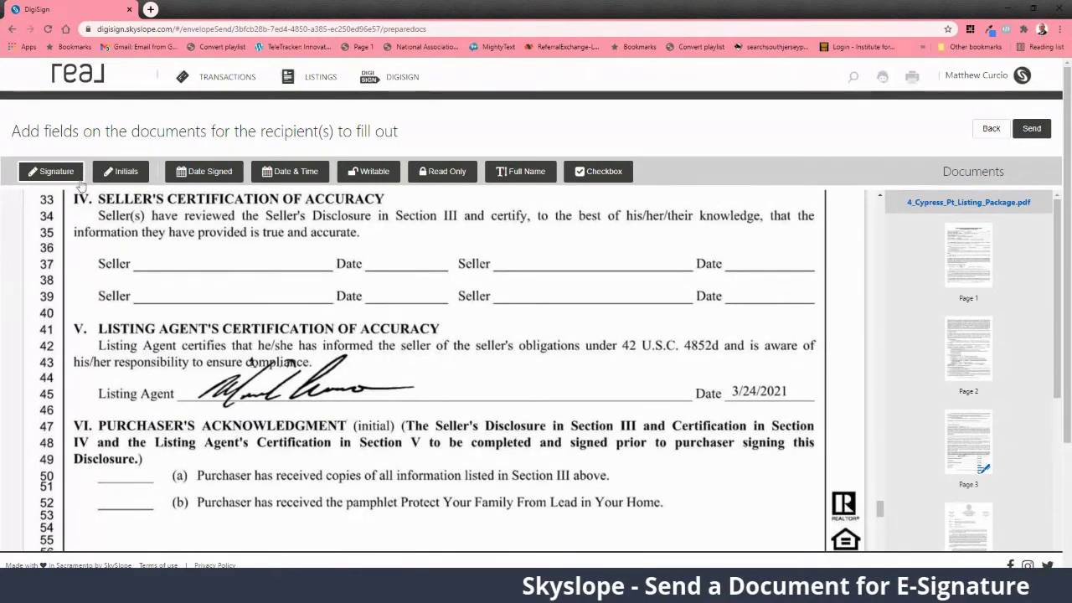
{"action": "left_click", "coordinate": [173, 253]}
{"action": "mouse_move", "coordinate": [204, 262]}
{"action": "left_mouse_down"}
{"action": "mouse_move", "coordinate": [175, 252]}
{"action": "mouse_move", "coordinate": [174, 283]}
{"action": "mouse_move", "coordinate": [155, 249]}
{"action": "mouse_move", "coordinate": [181, 255]}
{"action": "left_mouse_up"}
{"action": "left_click", "coordinate": [178, 257]}
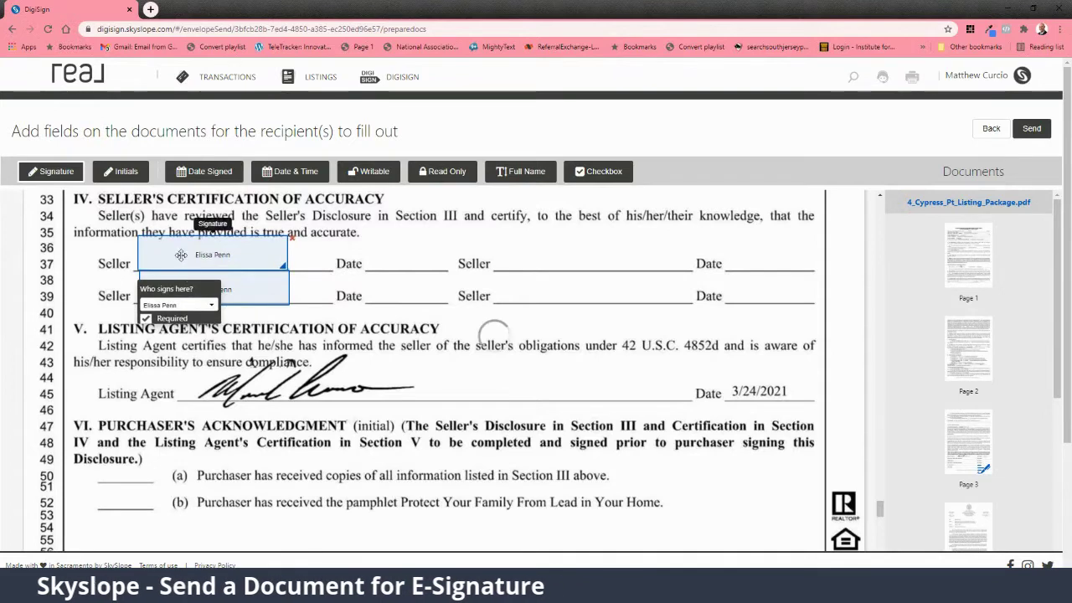
{"action": "left_click", "coordinate": [178, 305]}
{"action": "left_click", "coordinate": [172, 333]}
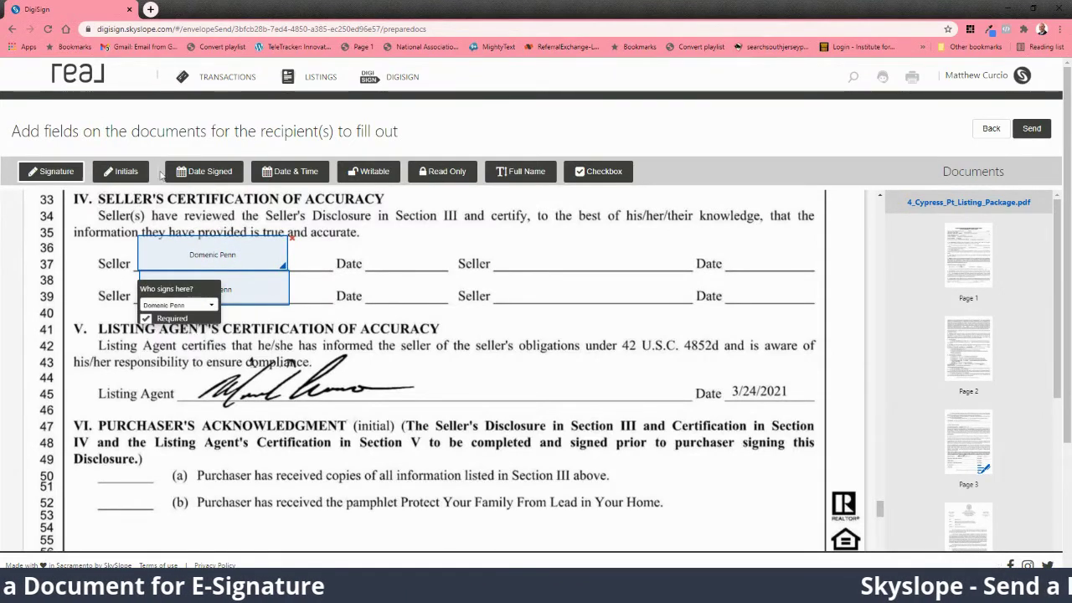
Step: Add Date Signed fields on the Date lines, assigning the line-39 date to the second seller
{"action": "left_click", "coordinate": [386, 255]}
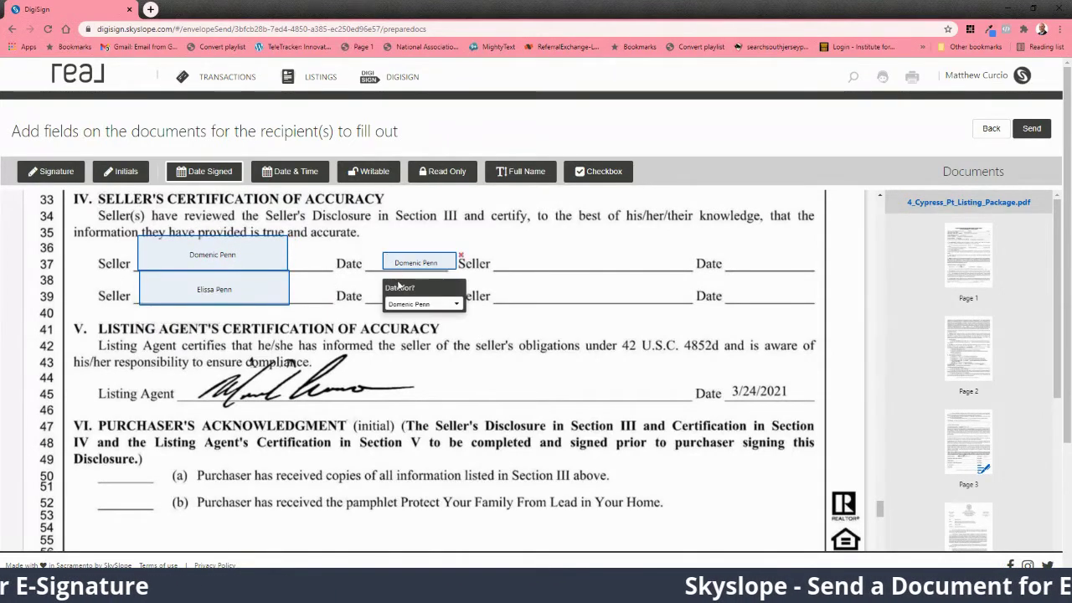
{"action": "left_click", "coordinate": [366, 300]}
{"action": "left_click_drag", "start_coordinate": [366, 298], "coordinate": [376, 281]}
{"action": "left_click", "coordinate": [414, 332]}
{"action": "left_click", "coordinate": [406, 380]}
{"action": "scroll", "coordinate": [341, 384], "scroll_direction": "down", "scroll_amount": 10}
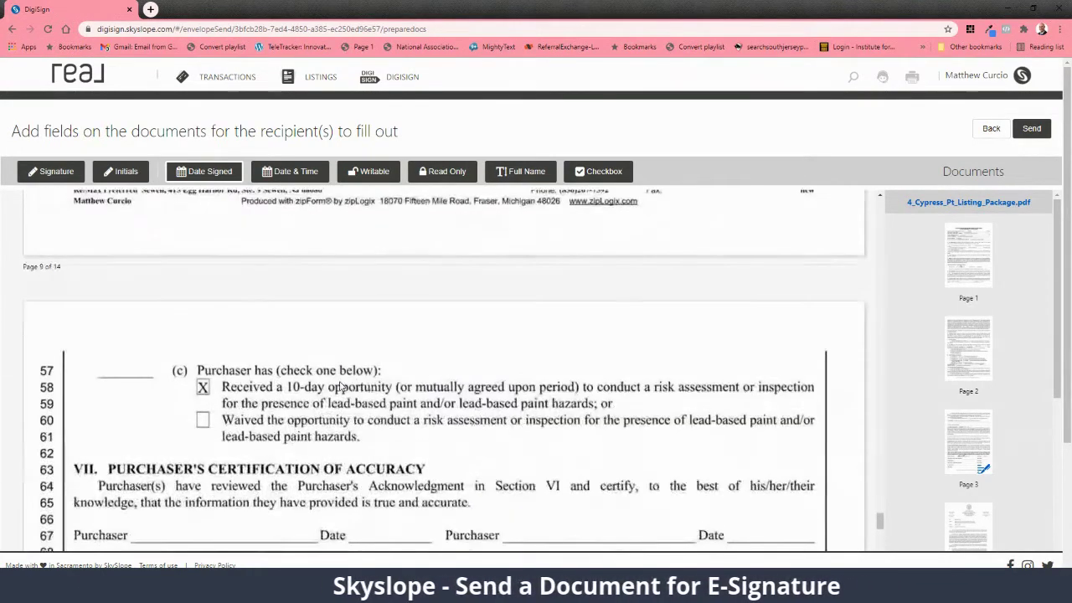
{"action": "scroll", "coordinate": [178, 310], "scroll_direction": "down", "scroll_amount": 4}
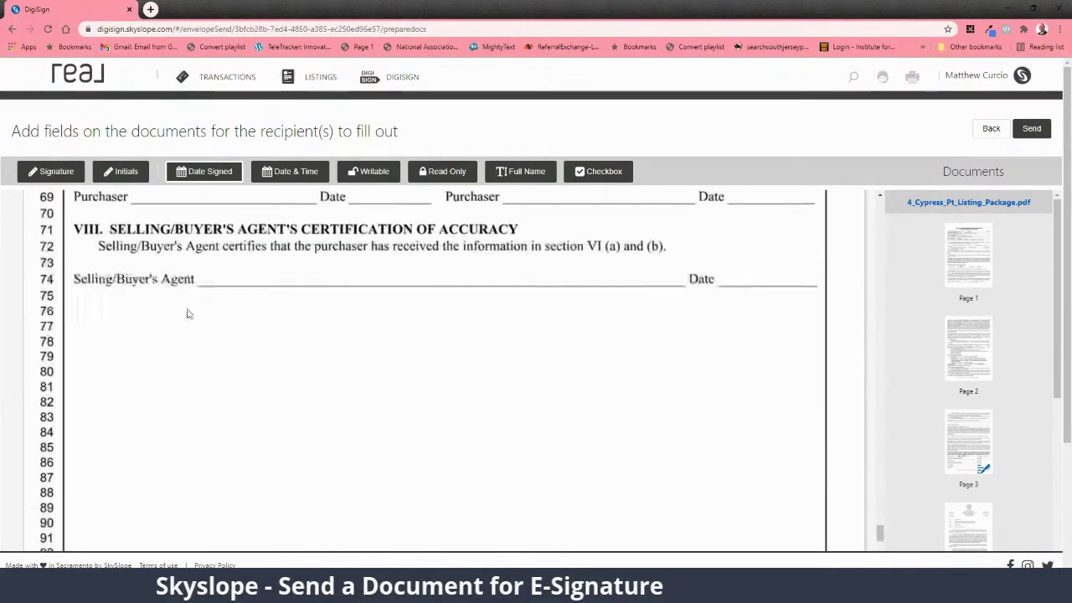
{"action": "scroll", "coordinate": [188, 311], "scroll_direction": "down", "scroll_amount": 15}
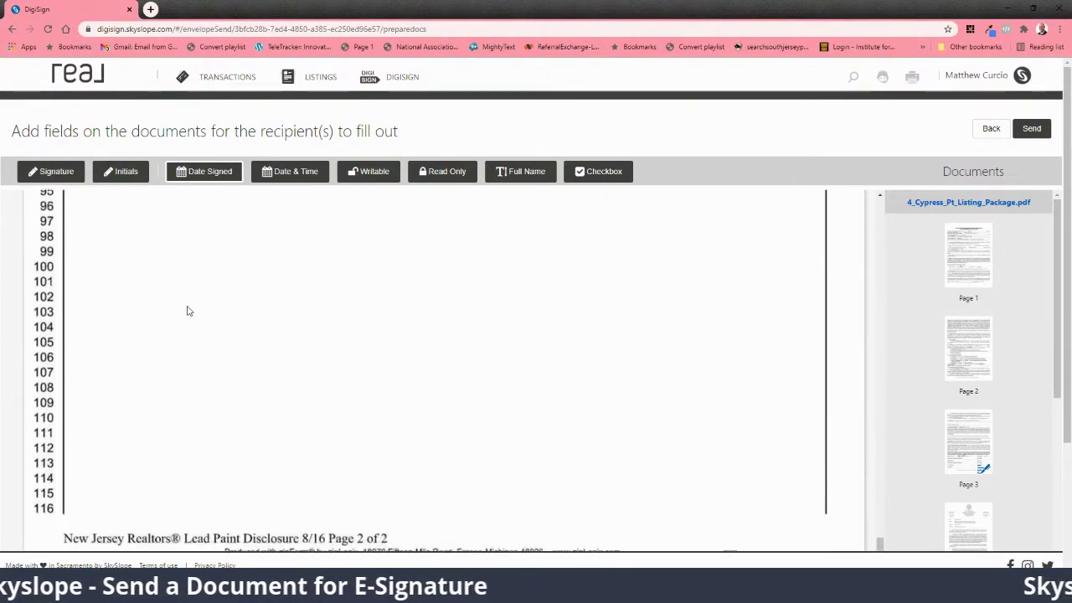
{"action": "scroll", "coordinate": [189, 311], "scroll_direction": "down", "scroll_amount": 15}
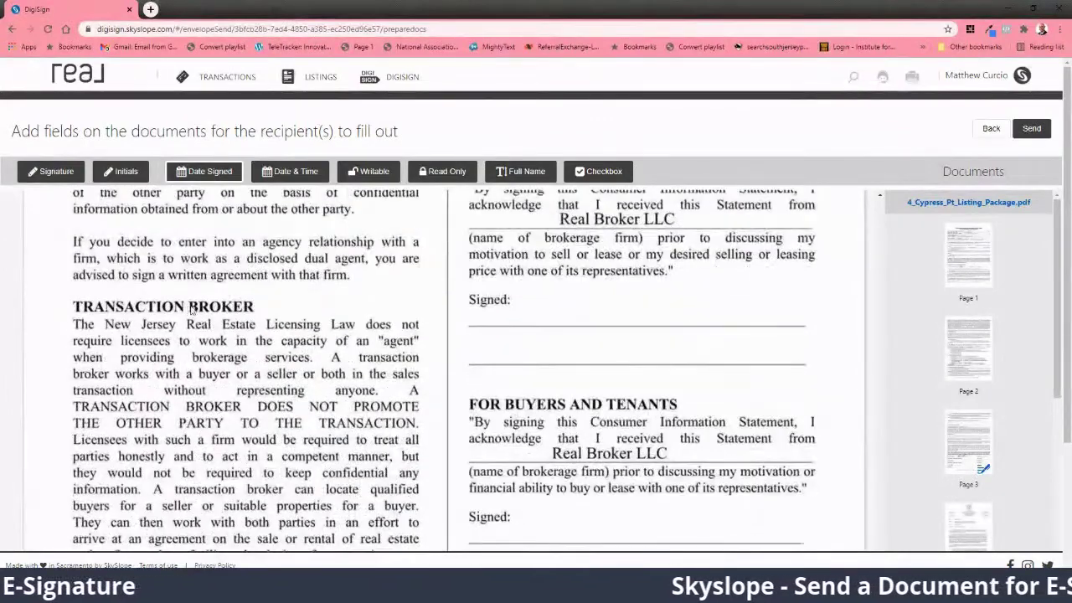
Step: Place a signature field on the For Sellers and Landlords Signed line, signed by the first seller
{"action": "scroll", "coordinate": [189, 311], "scroll_direction": "up", "scroll_amount": 3}
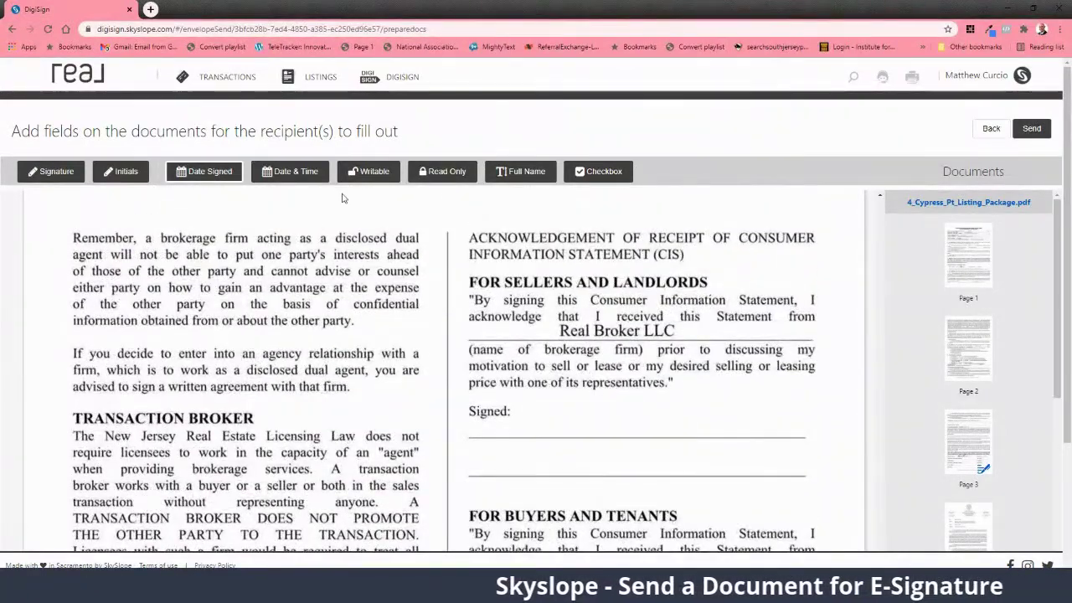
{"action": "left_click", "coordinate": [585, 466]}
{"action": "mouse_move", "coordinate": [585, 467]}
{"action": "left_mouse_down"}
{"action": "mouse_move", "coordinate": [574, 450]}
{"action": "mouse_move", "coordinate": [612, 430]}
{"action": "mouse_move", "coordinate": [567, 410]}
{"action": "left_mouse_up"}
{"action": "scroll", "coordinate": [575, 410], "scroll_direction": "down", "scroll_amount": 2}
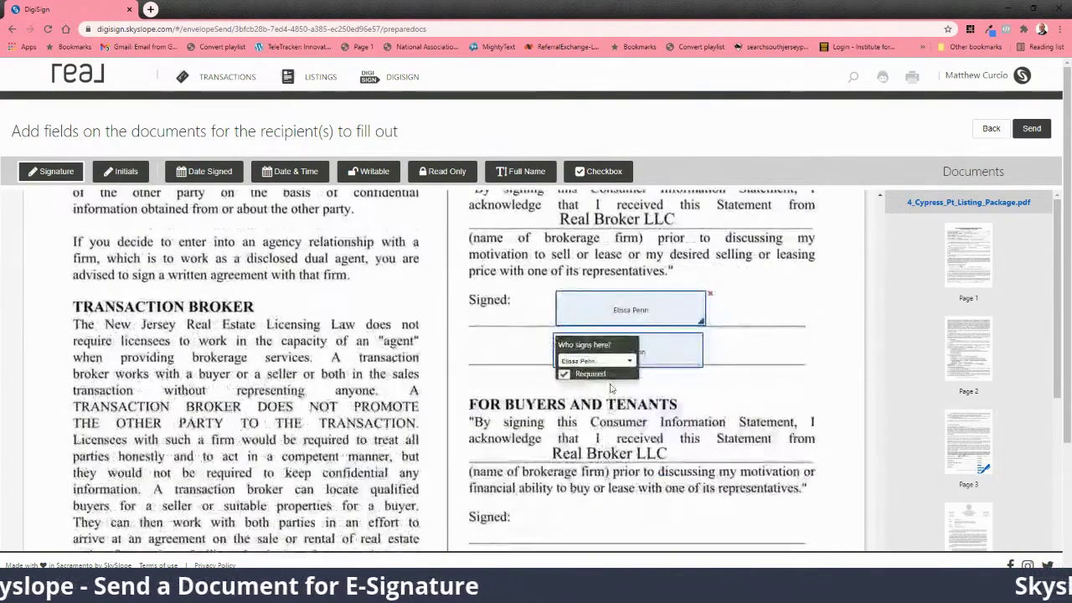
{"action": "left_click", "coordinate": [607, 360]}
{"action": "left_click", "coordinate": [596, 395]}
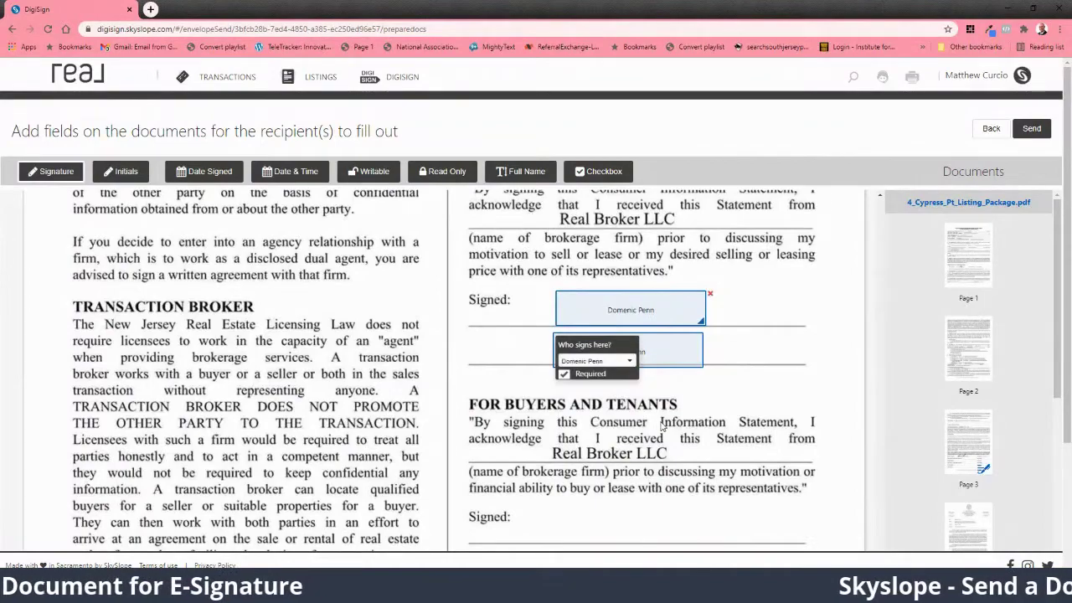
Step: Add a Date Signed field on the Consumer Information Statement's DATE line
{"action": "scroll", "coordinate": [661, 427], "scroll_direction": "down", "scroll_amount": 6}
{"action": "scroll", "coordinate": [661, 428], "scroll_direction": "up", "scroll_amount": 3}
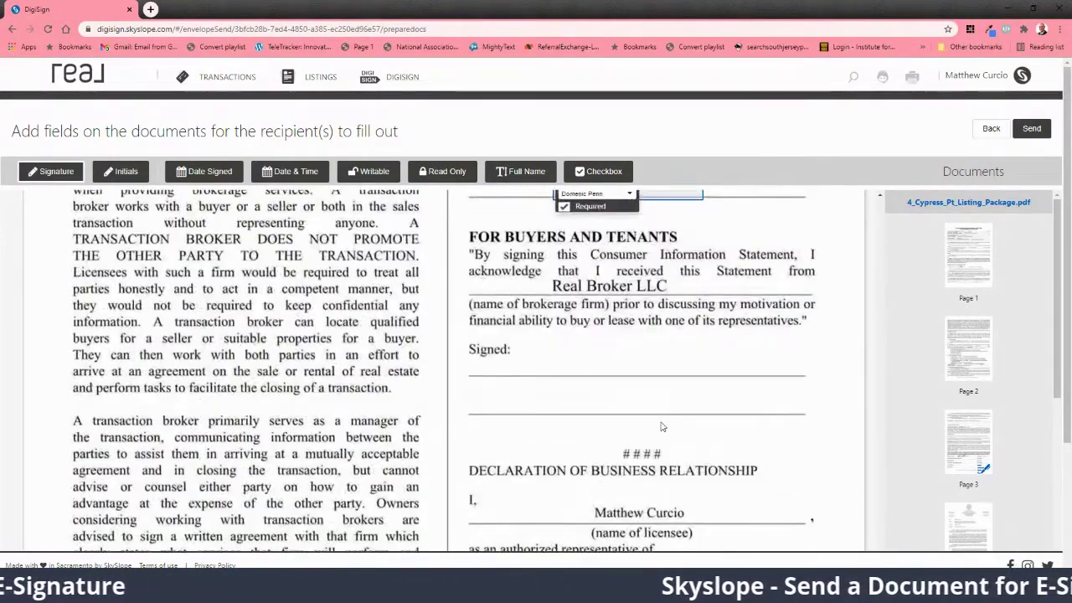
{"action": "scroll", "coordinate": [612, 407], "scroll_direction": "down", "scroll_amount": 10}
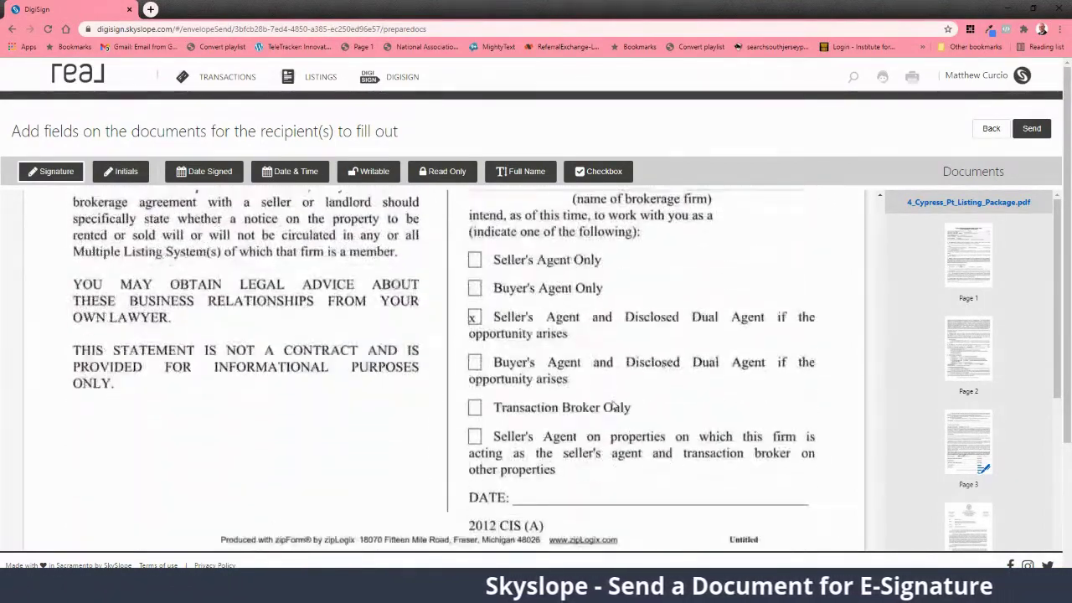
{"action": "scroll", "coordinate": [614, 393], "scroll_direction": "up", "scroll_amount": 1}
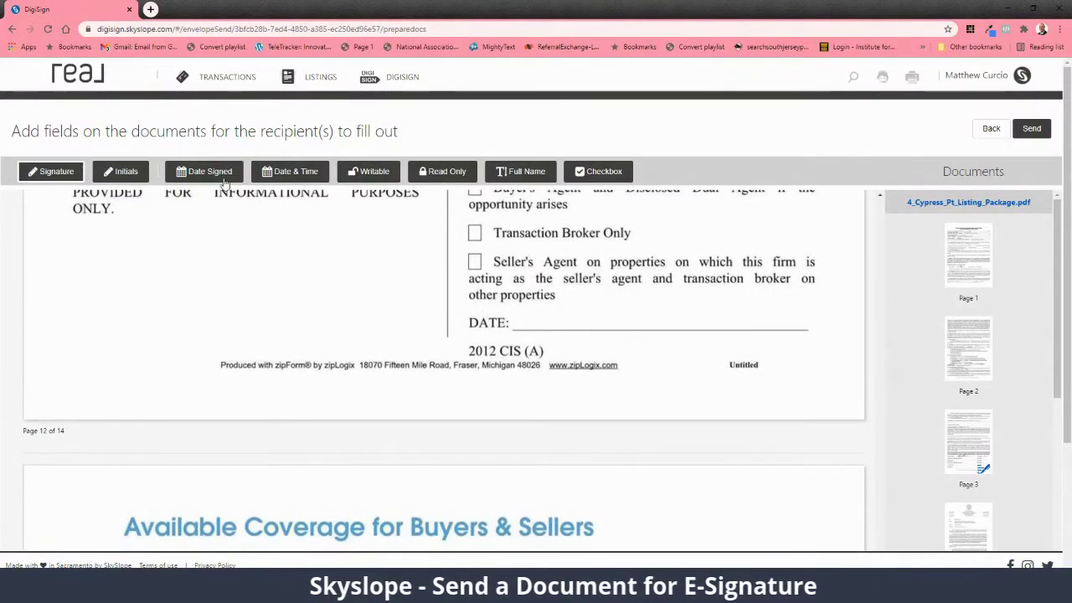
{"action": "left_click", "coordinate": [617, 324]}
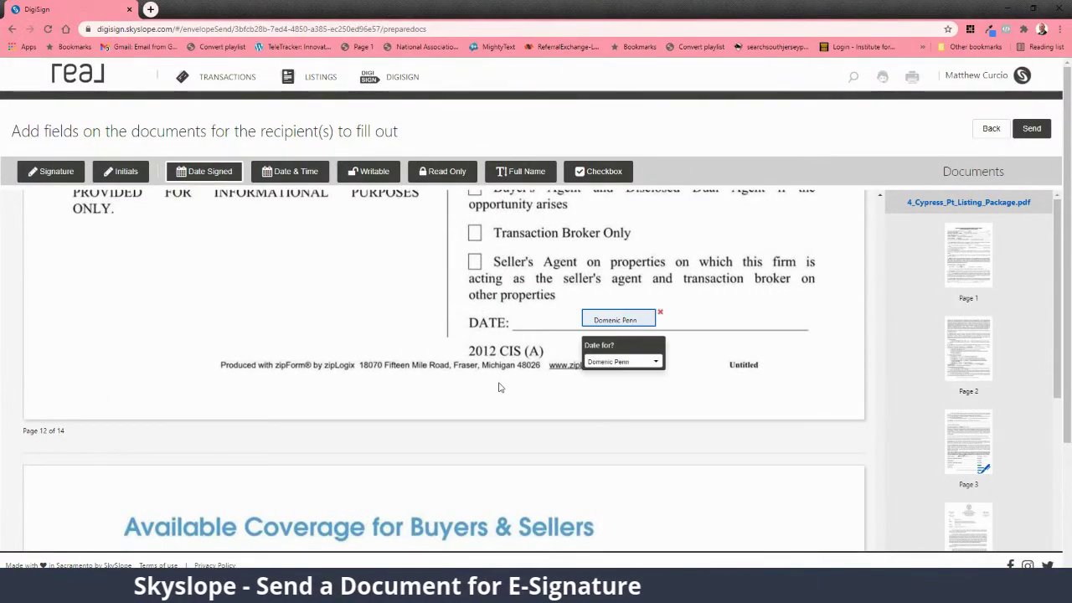
{"action": "scroll", "coordinate": [503, 390], "scroll_direction": "down", "scroll_amount": 15}
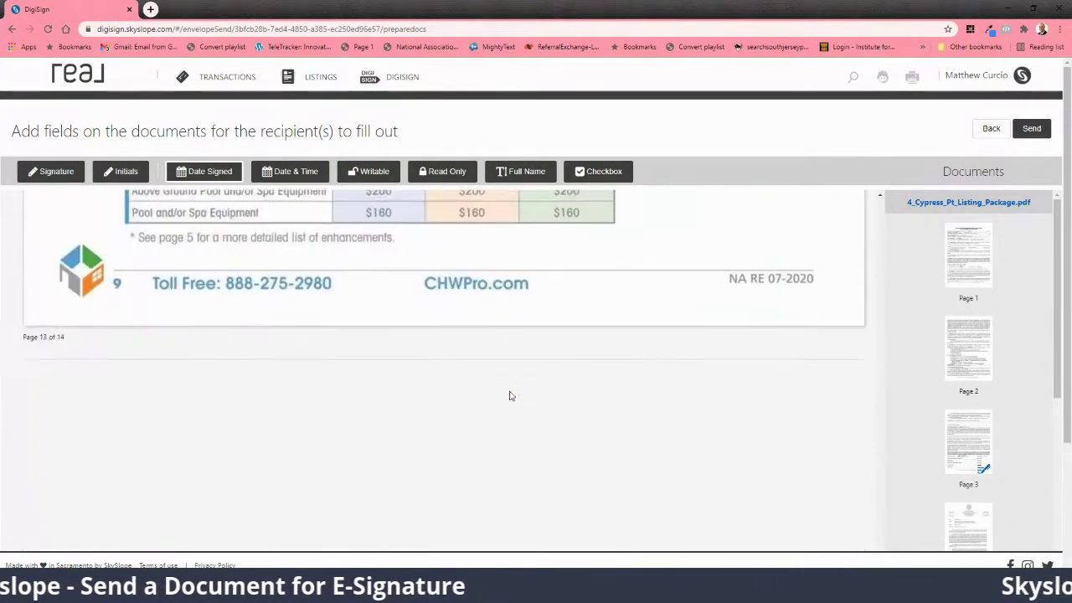
Step: Place two signature fields on page 14's Signature line, the second assigned to the second seller
{"action": "scroll", "coordinate": [511, 396], "scroll_direction": "up", "scroll_amount": 8}
{"action": "scroll", "coordinate": [511, 396], "scroll_direction": "down", "scroll_amount": 5}
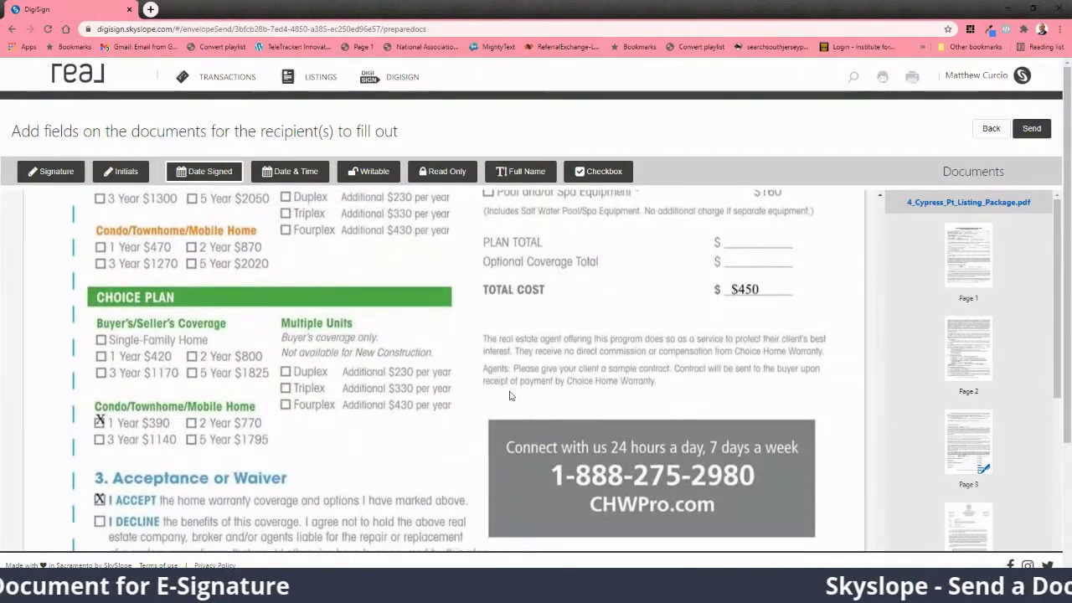
{"action": "scroll", "coordinate": [306, 429], "scroll_direction": "down", "scroll_amount": 3}
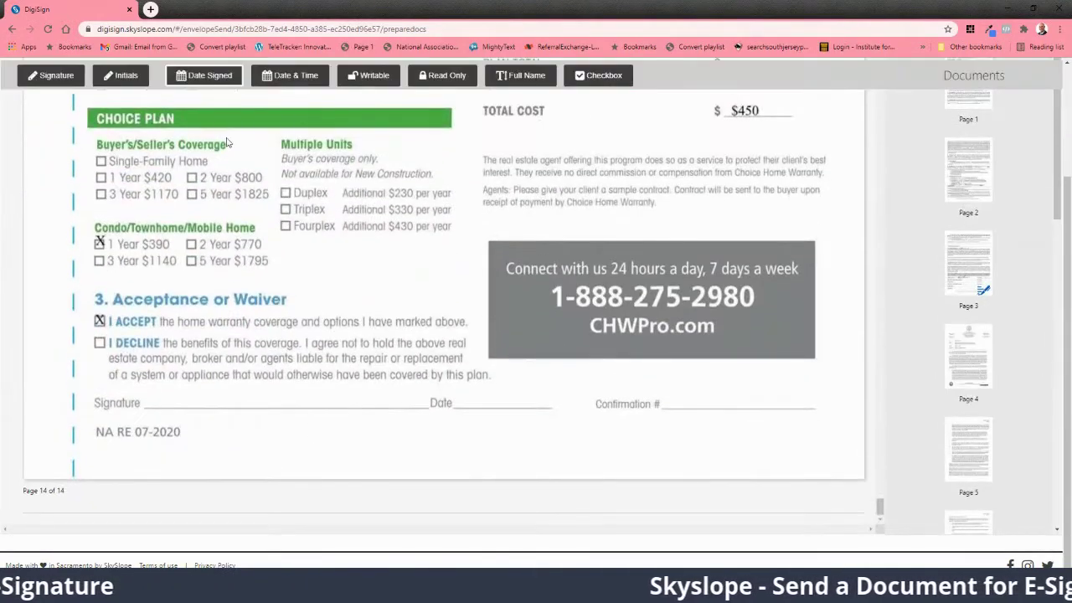
{"action": "left_click", "coordinate": [197, 393]}
{"action": "left_click_drag", "start_coordinate": [235, 394], "coordinate": [183, 393]}
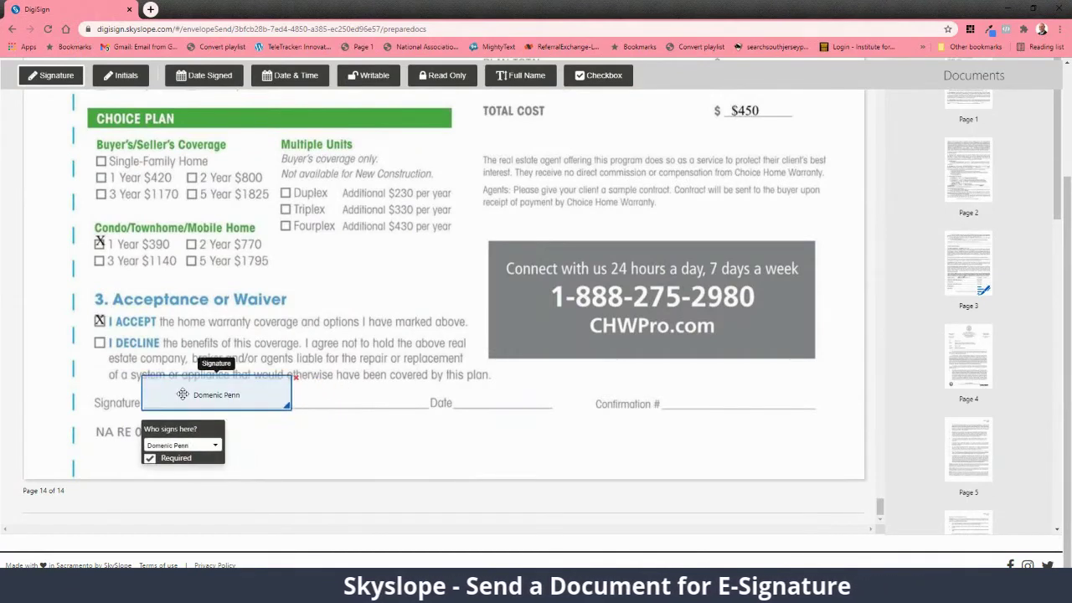
{"action": "left_click", "coordinate": [327, 399]}
{"action": "left_click_drag", "start_coordinate": [419, 397], "coordinate": [341, 387]}
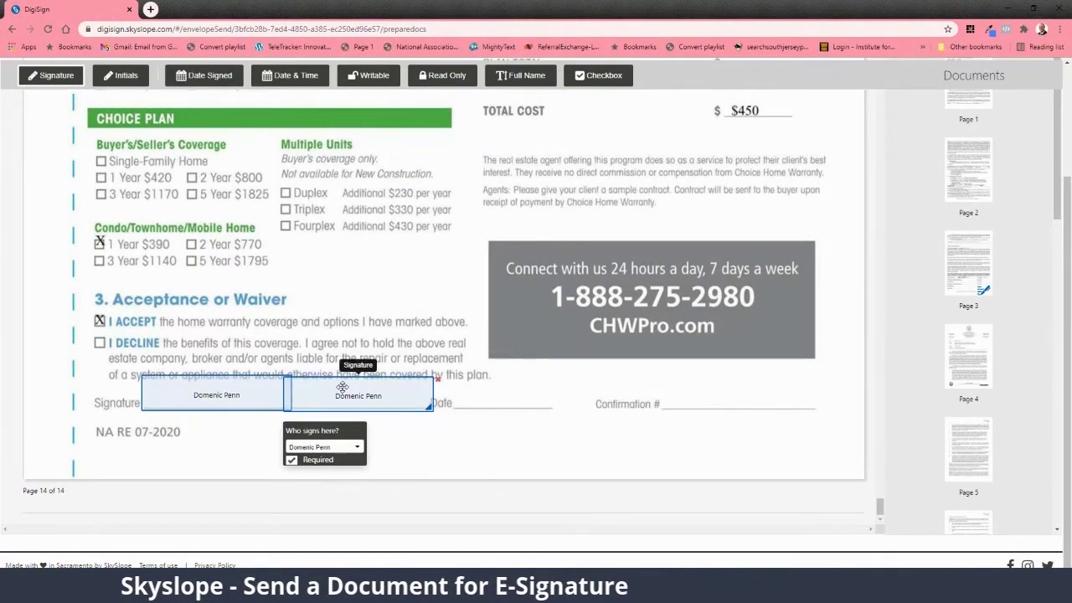
{"action": "left_click", "coordinate": [351, 446]}
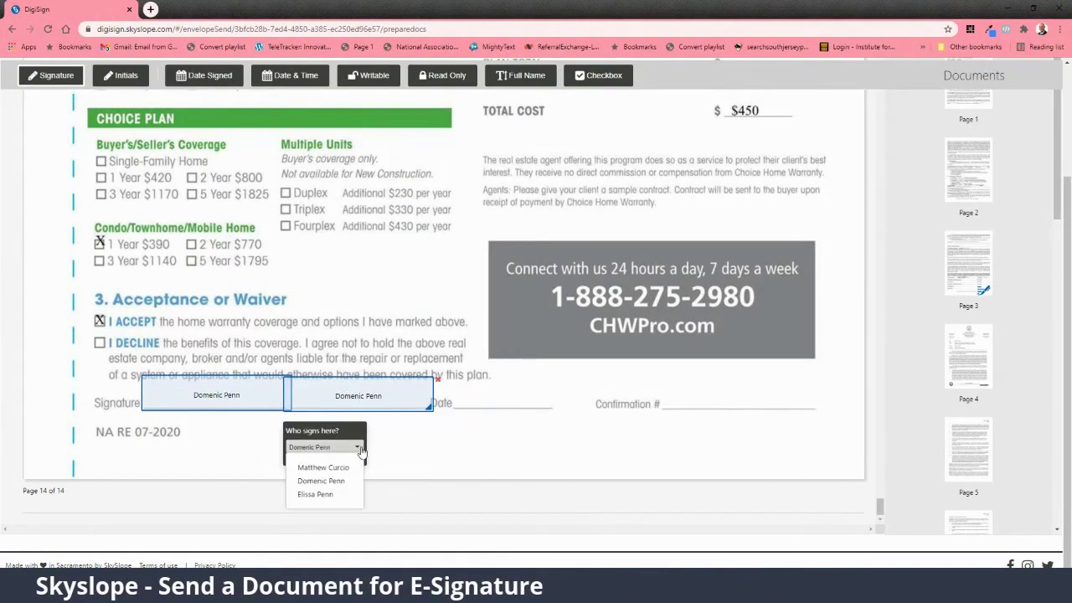
{"action": "left_click", "coordinate": [339, 495]}
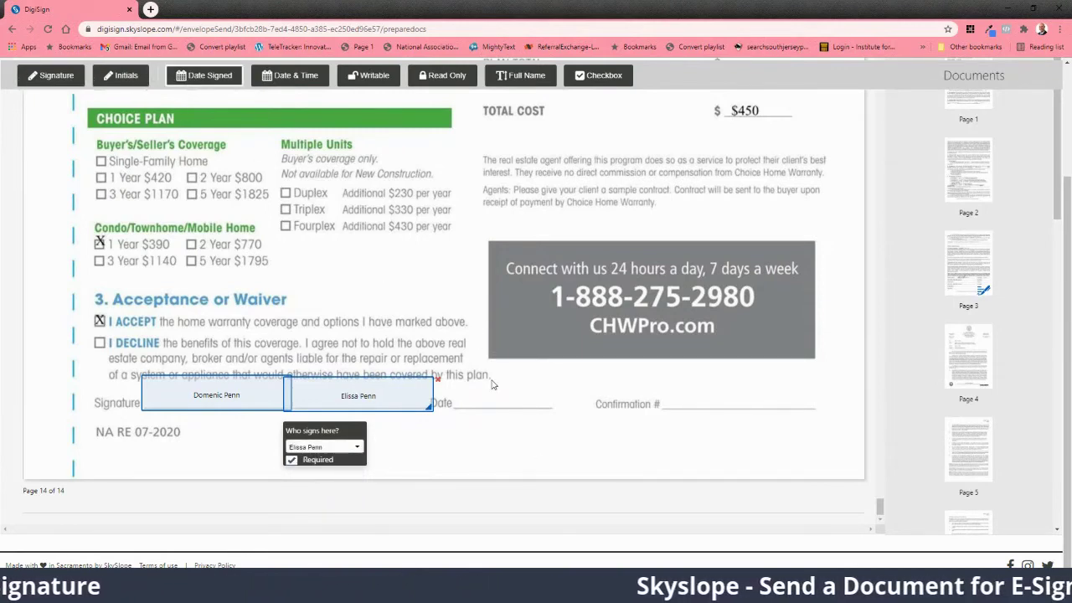
Step: Add a Date Signed field on the Date line for the first seller
{"action": "left_click", "coordinate": [513, 400]}
{"action": "left_click_drag", "start_coordinate": [512, 400], "coordinate": [486, 404]}
{"action": "left_click", "coordinate": [498, 445]}
{"action": "left_click", "coordinate": [491, 476]}
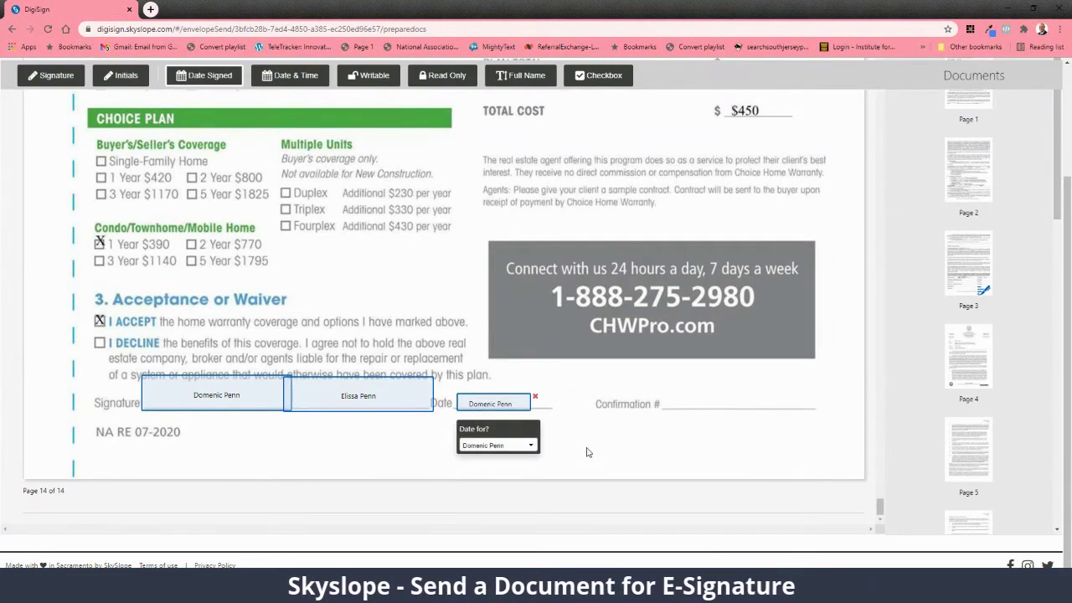
{"action": "scroll", "coordinate": [587, 453], "scroll_direction": "up", "scroll_amount": 10}
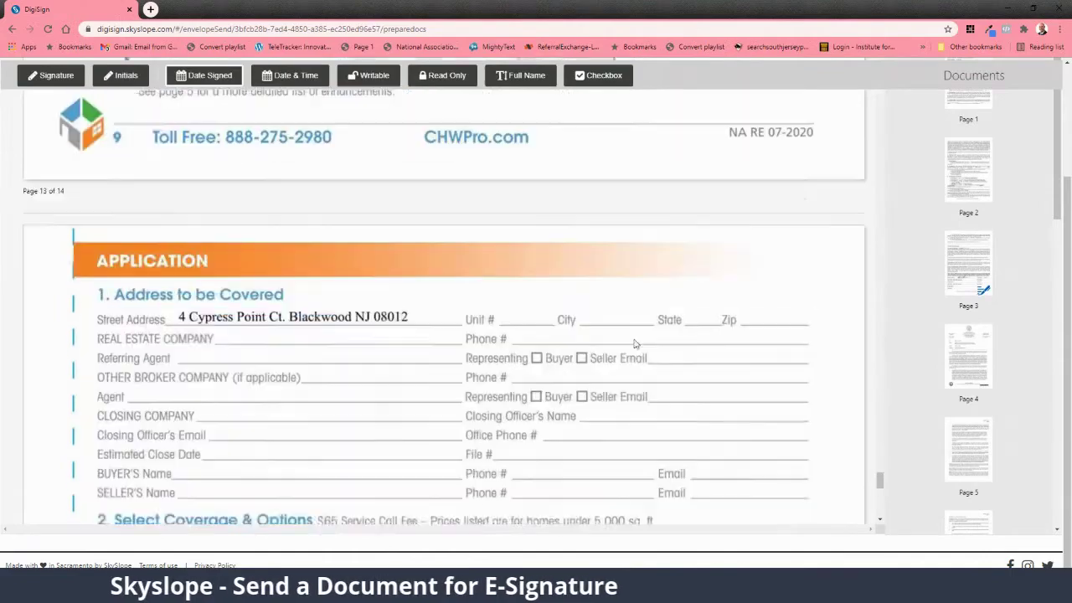
{"action": "left_click_drag", "start_coordinate": [882, 486], "coordinate": [880, 196]}
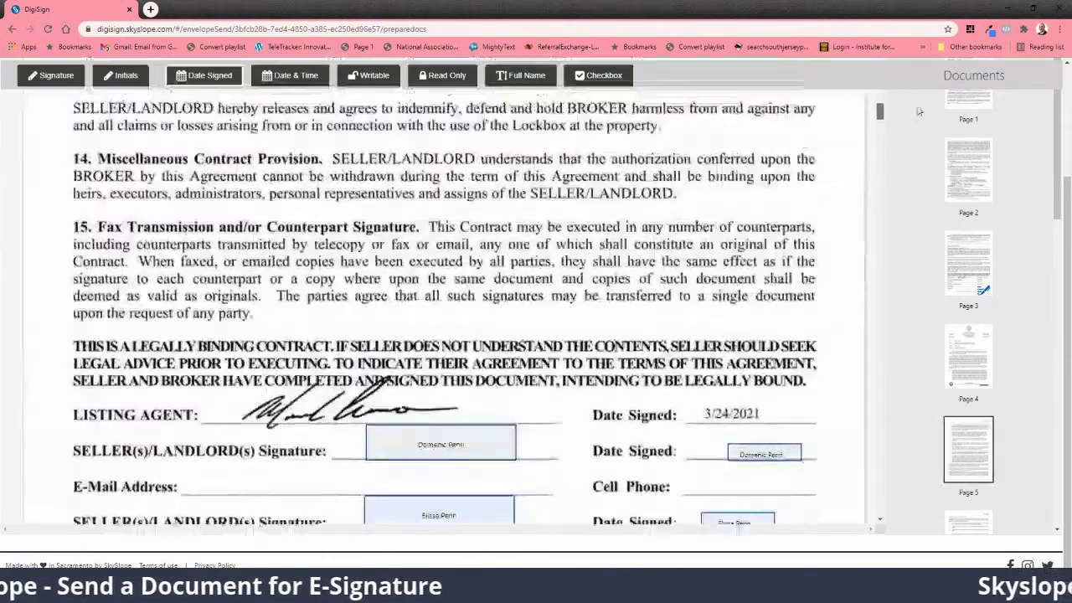
{"action": "scroll", "coordinate": [852, 165], "scroll_direction": "up", "scroll_amount": 10}
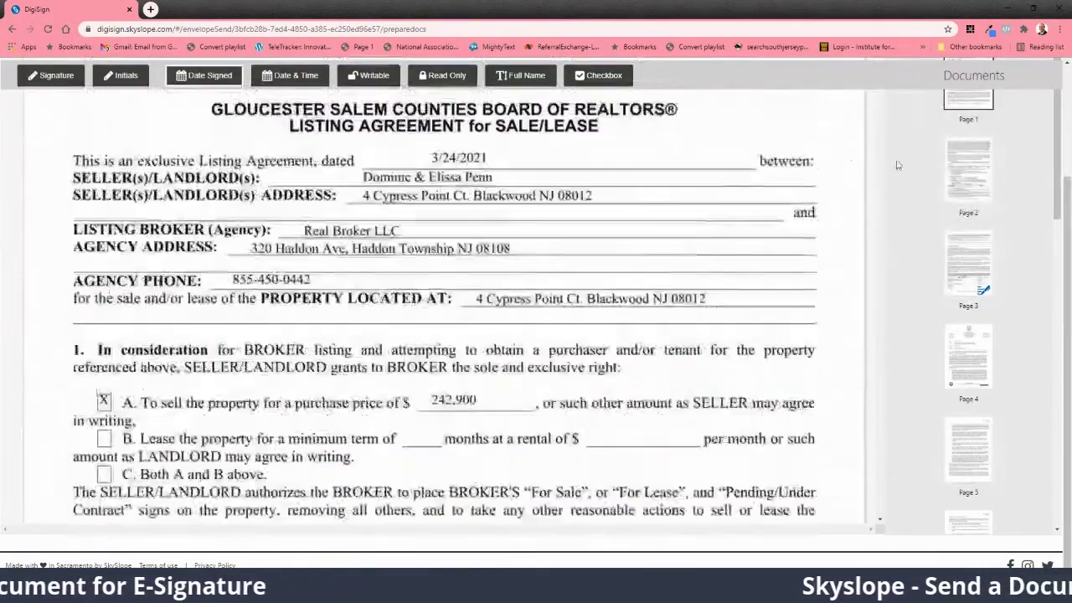
{"action": "scroll", "coordinate": [1069, 189], "scroll_direction": "up", "scroll_amount": 3}
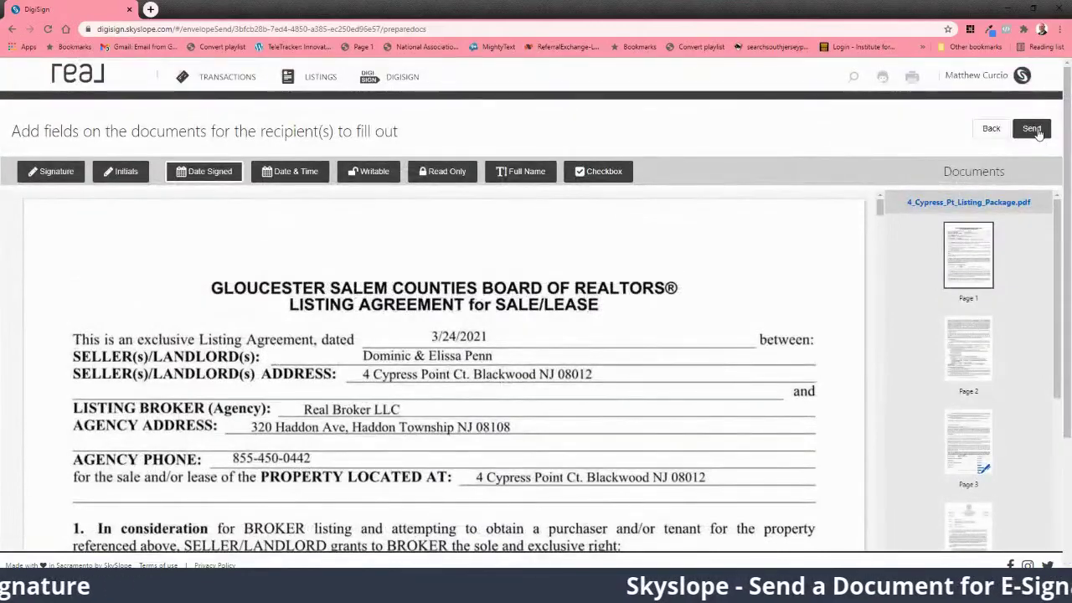
{"action": "left_click", "coordinate": [1032, 130]}
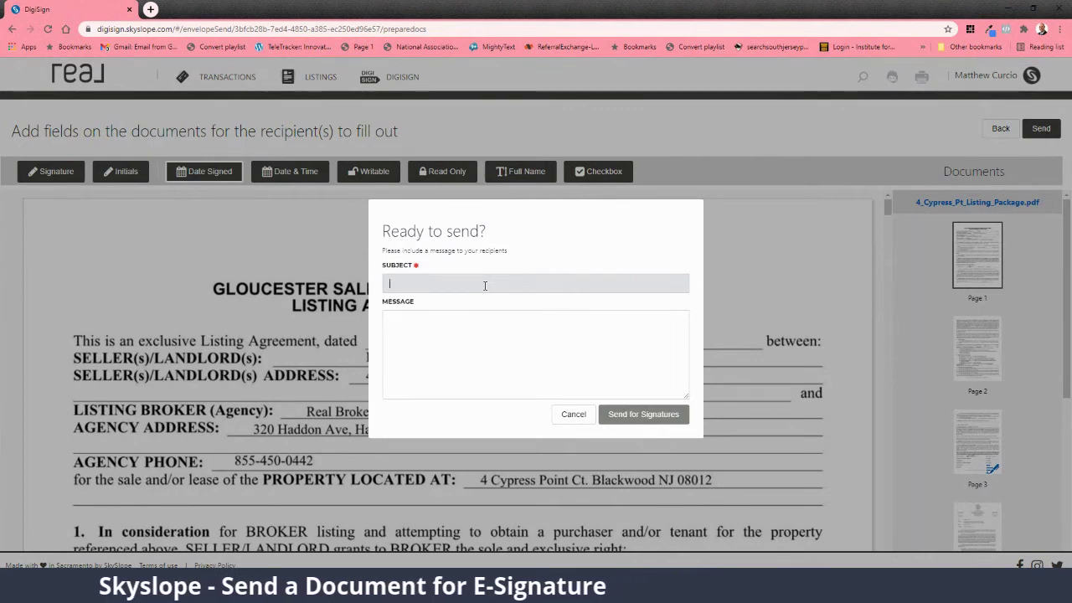
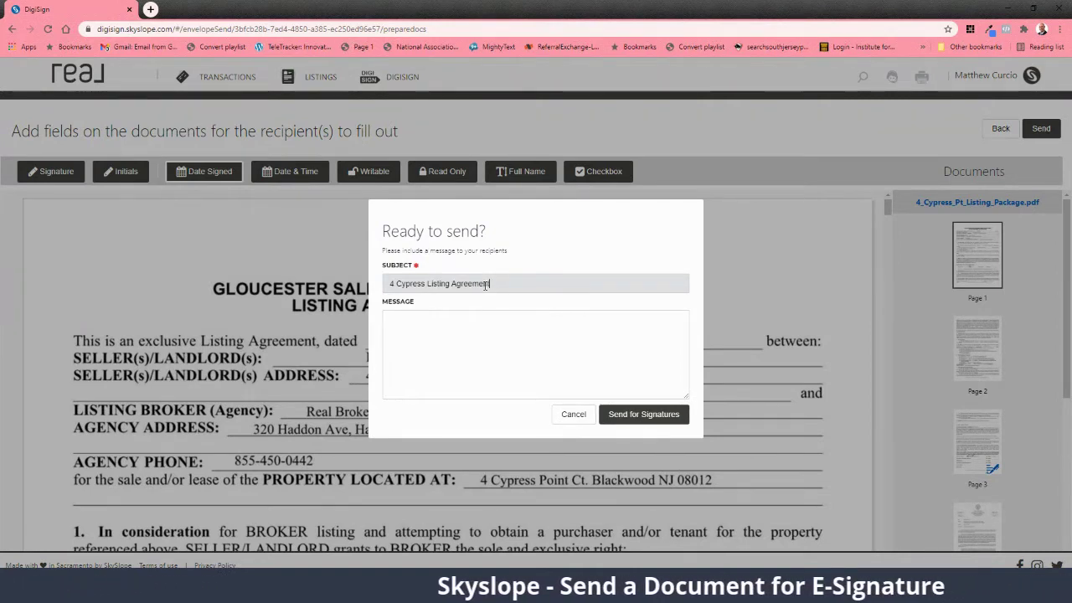
{"action": "key", "text": "Tab"}
{"action": "type", "text": "P"}
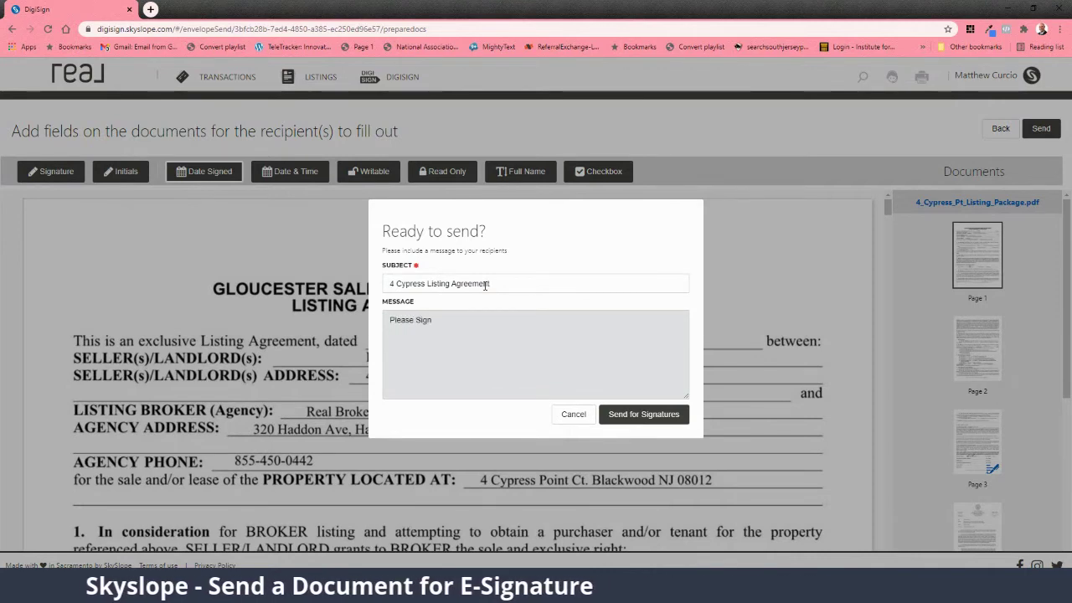
{"action": "left_click", "coordinate": [643, 415]}
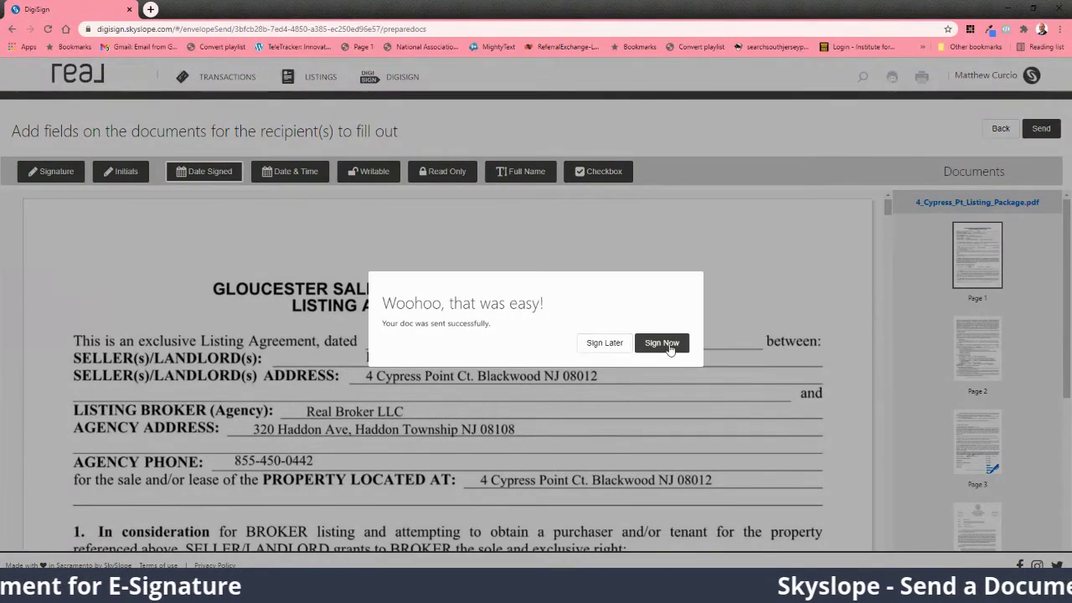
Step: Adopt a signature style, sign the Listing Broker line as the agent, and submit
{"action": "left_click", "coordinate": [662, 344]}
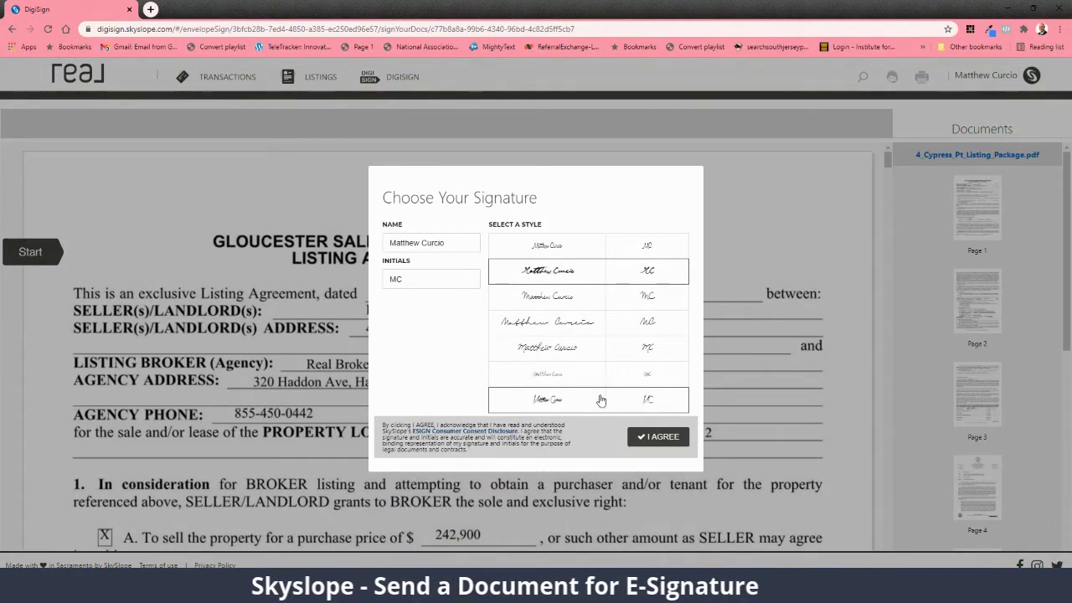
{"action": "left_click", "coordinate": [661, 438]}
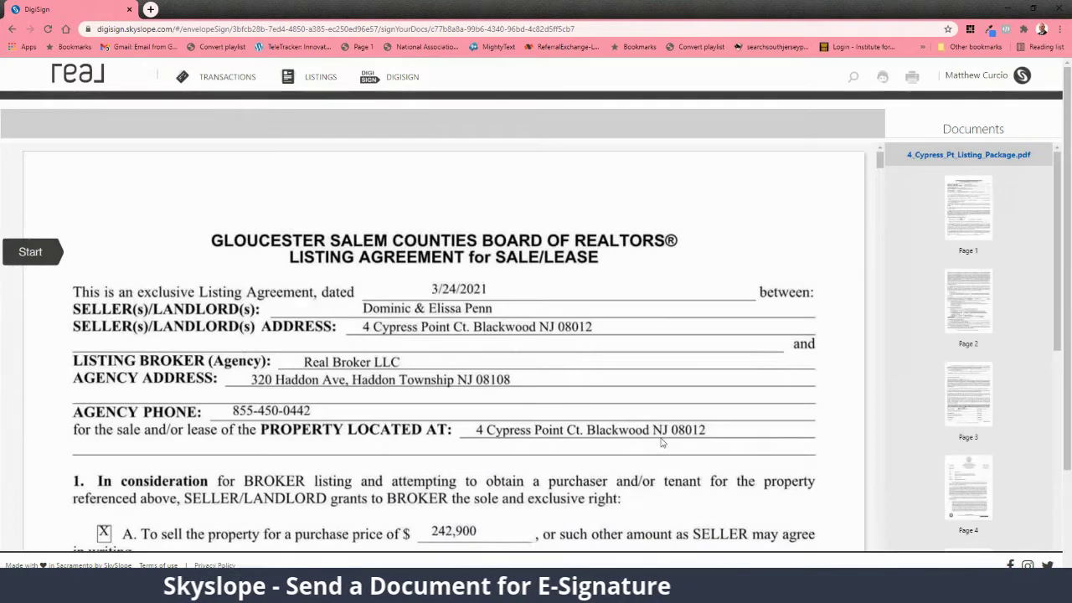
{"action": "left_click", "coordinate": [30, 252]}
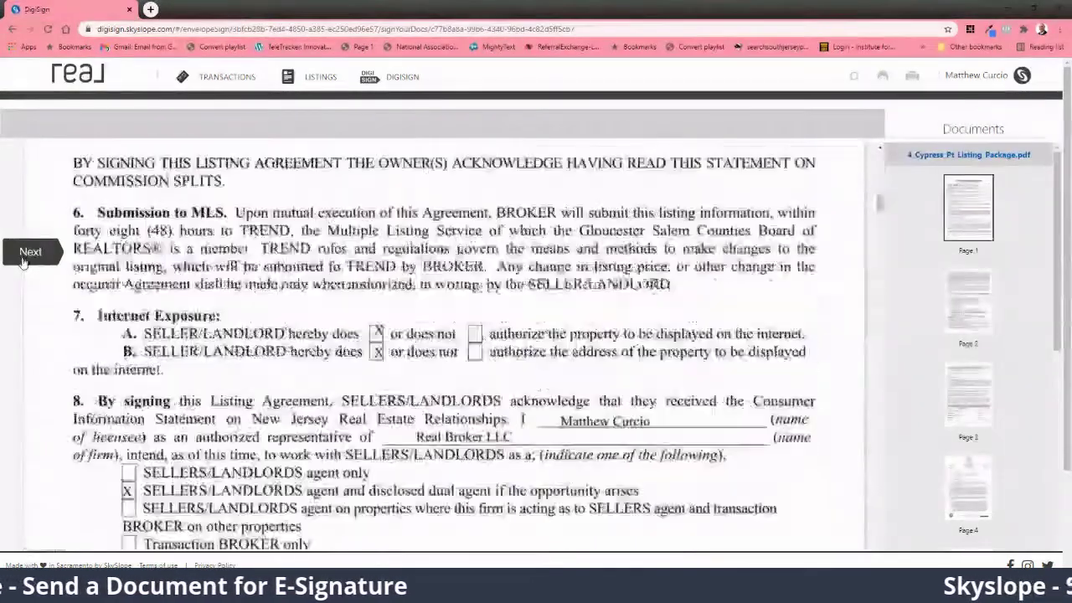
{"action": "left_click", "coordinate": [26, 256]}
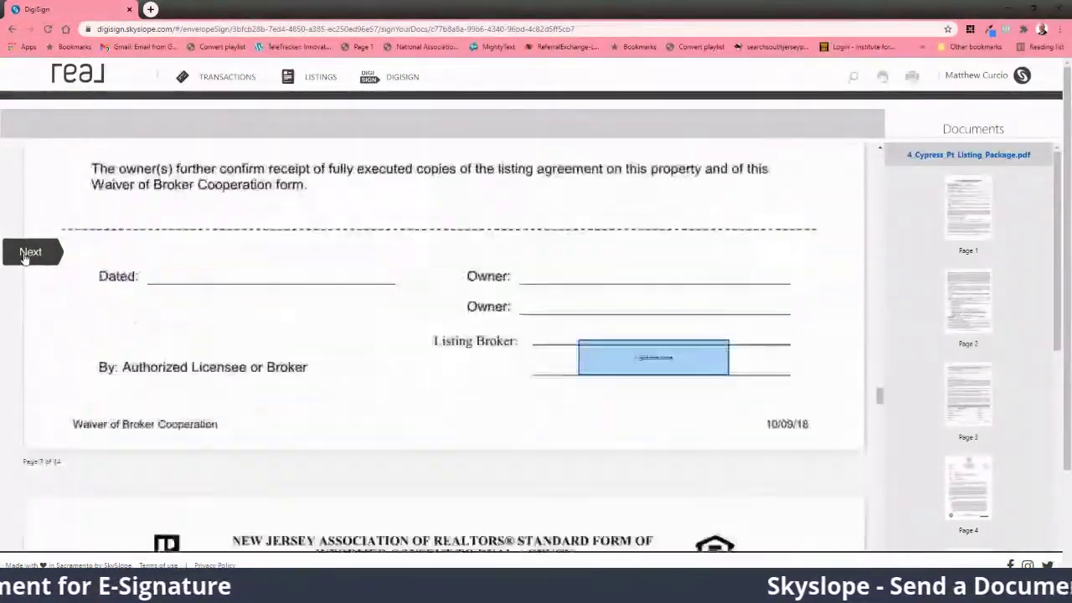
{"action": "left_click", "coordinate": [671, 260]}
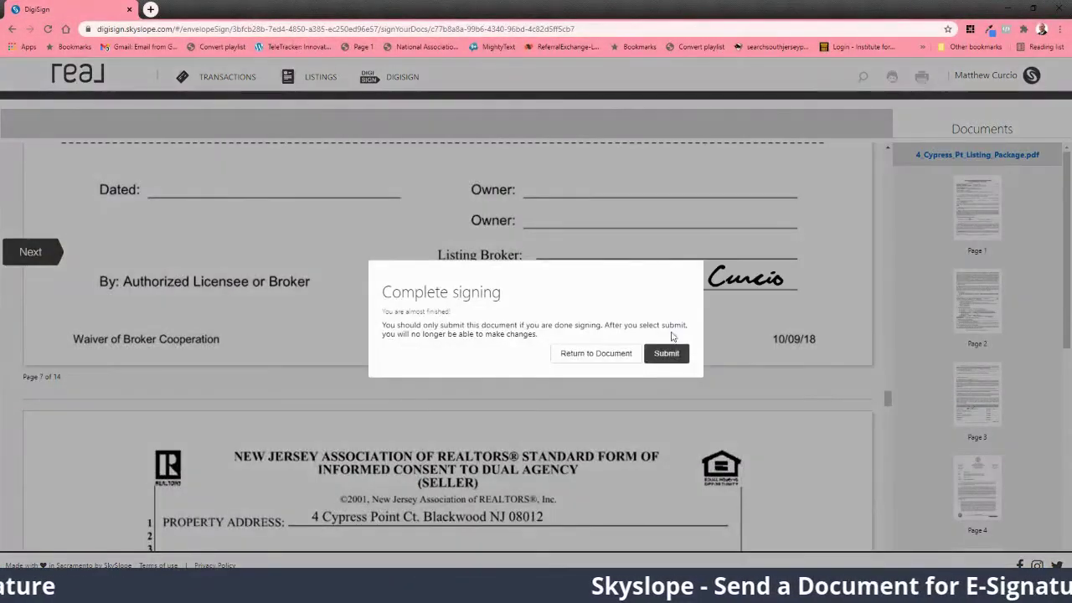
{"action": "left_click", "coordinate": [668, 358]}
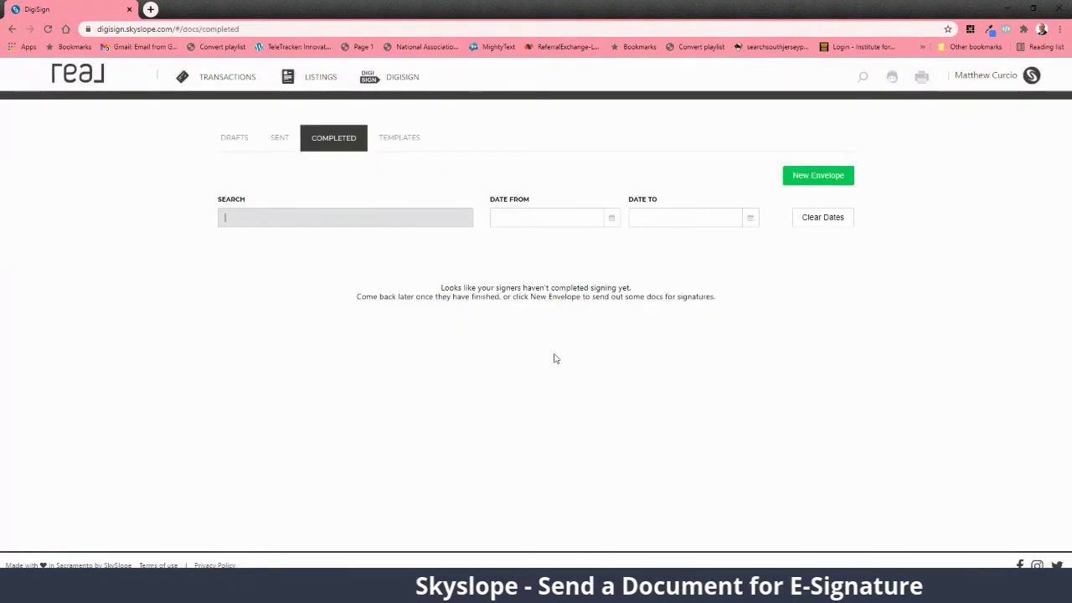
{"action": "left_click", "coordinate": [281, 140]}
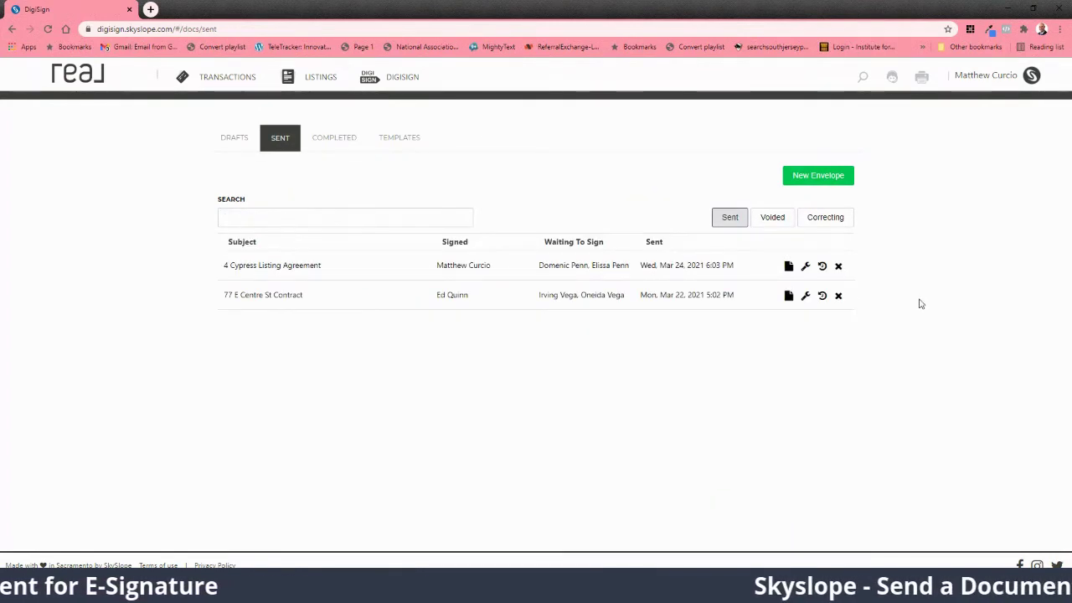
{"action": "left_click", "coordinate": [806, 266]}
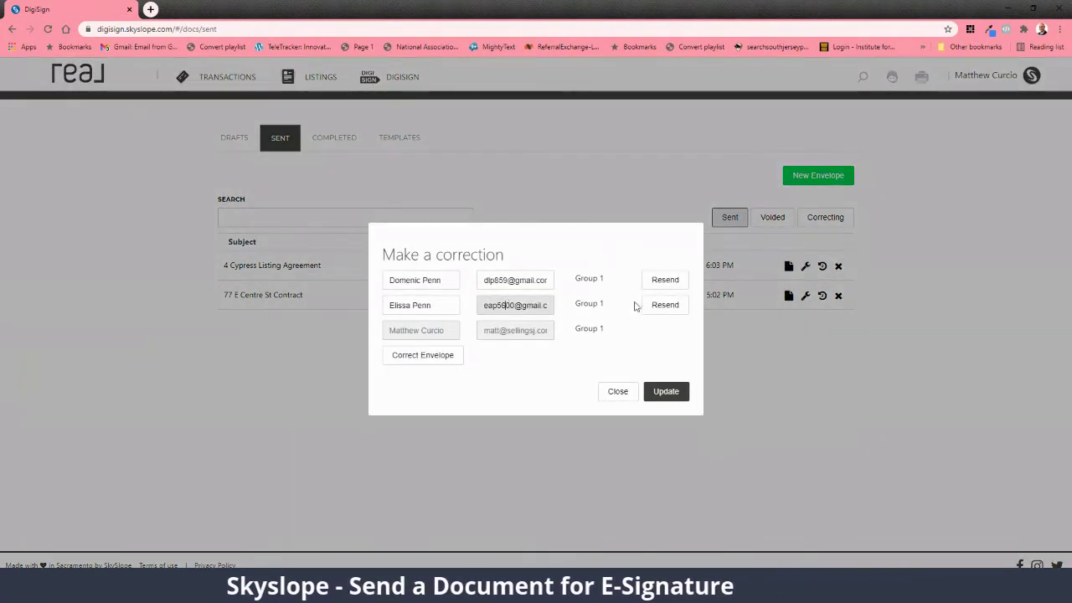
{"action": "left_click", "coordinate": [620, 394]}
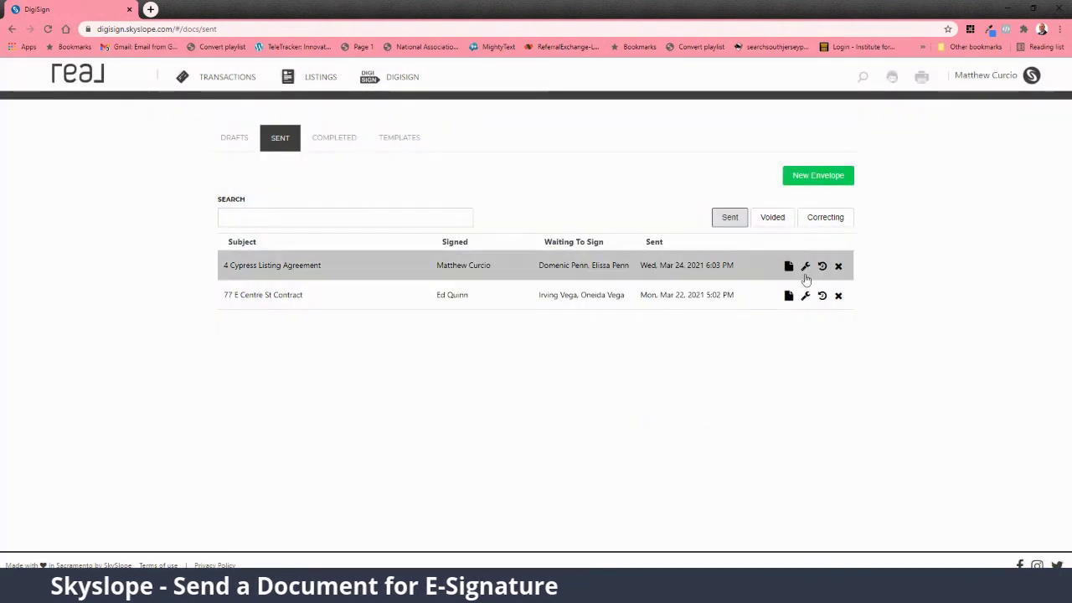
{"action": "left_click", "coordinate": [805, 266]}
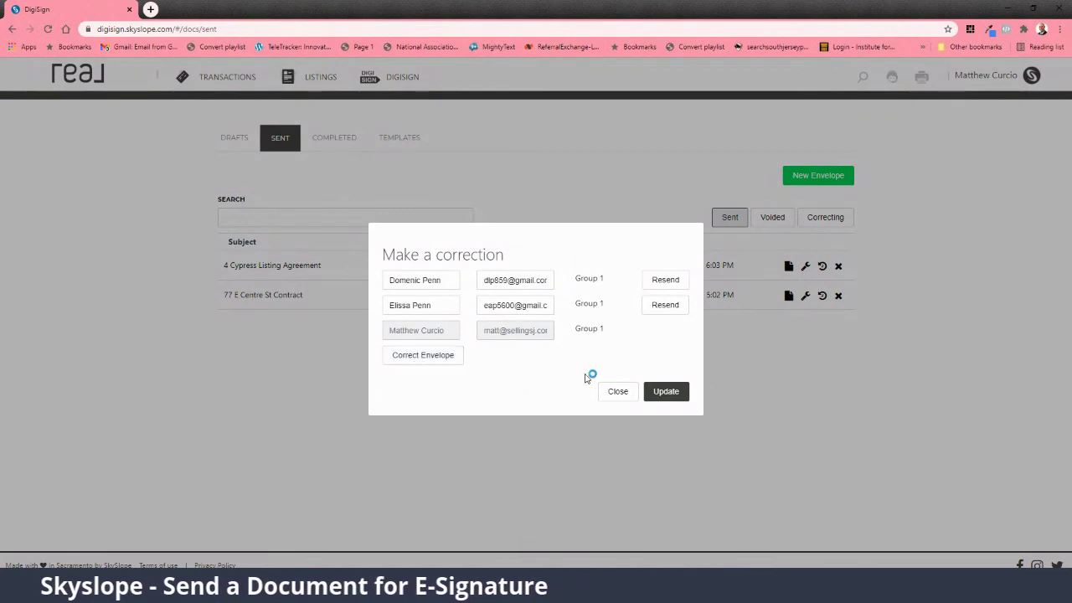
{"action": "left_click", "coordinate": [667, 392]}
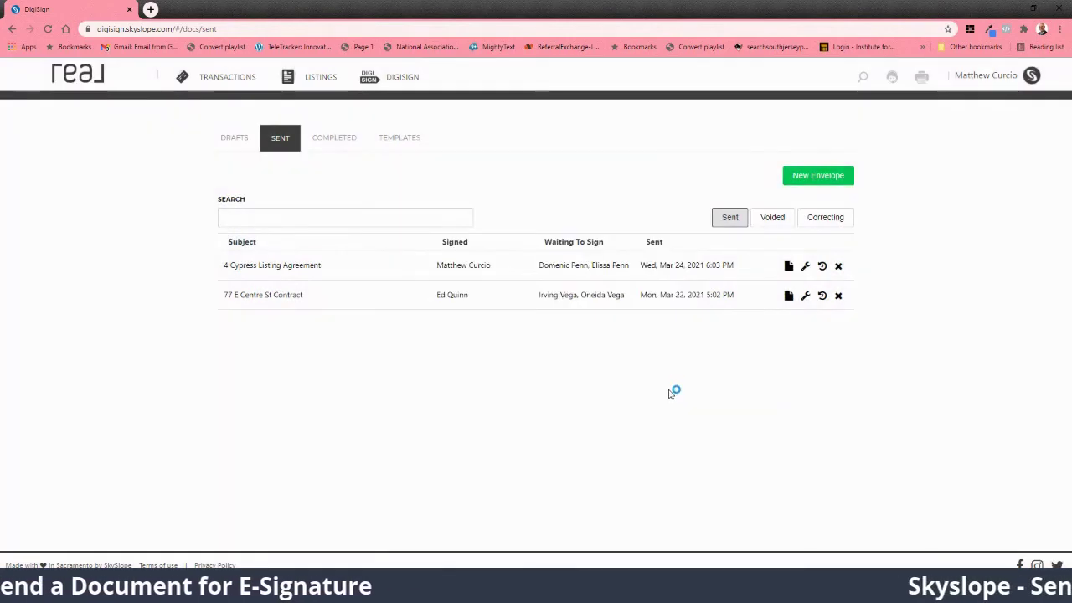